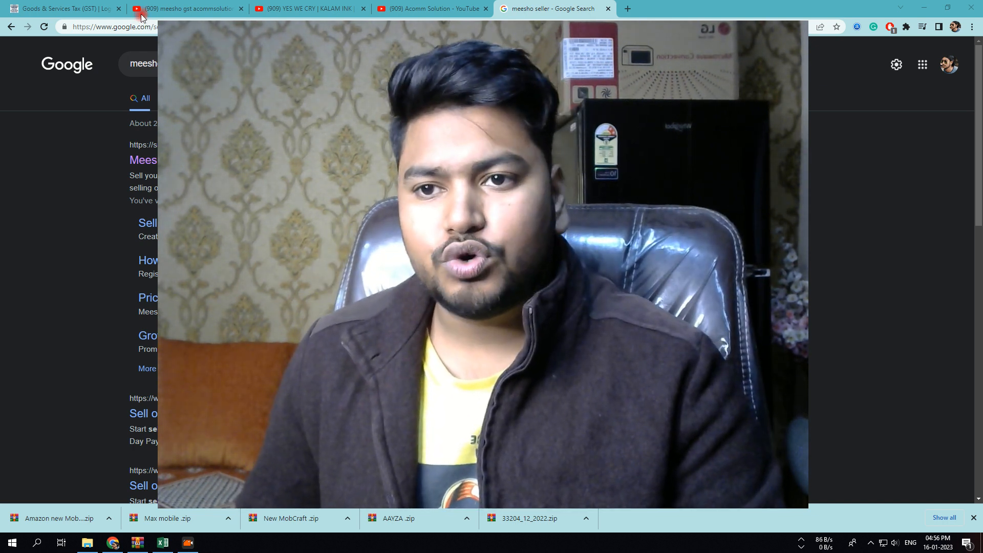
pyautogui.moveTo(160, 22); pyautogui.dragTo(500, 249)
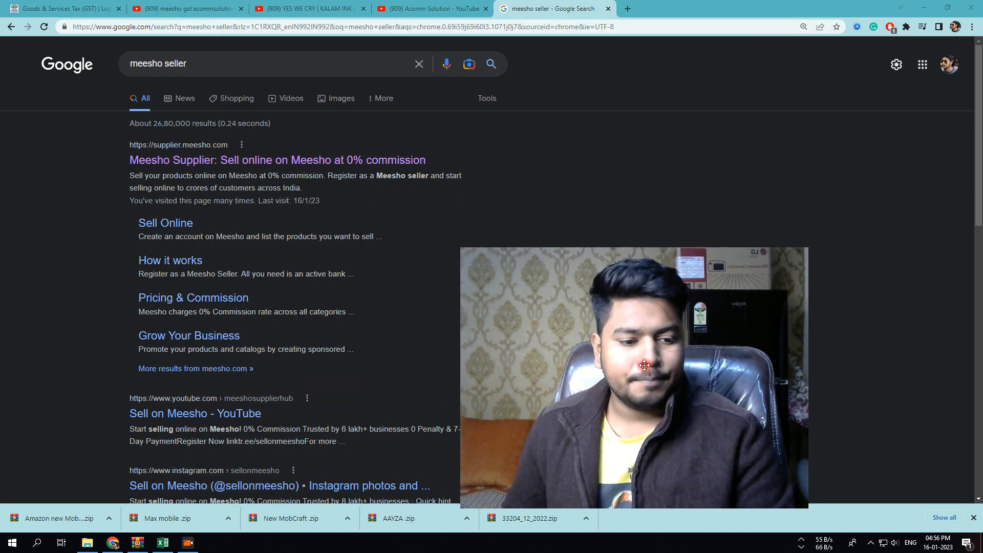
pyautogui.moveTo(641, 362); pyautogui.dragTo(850, 389)
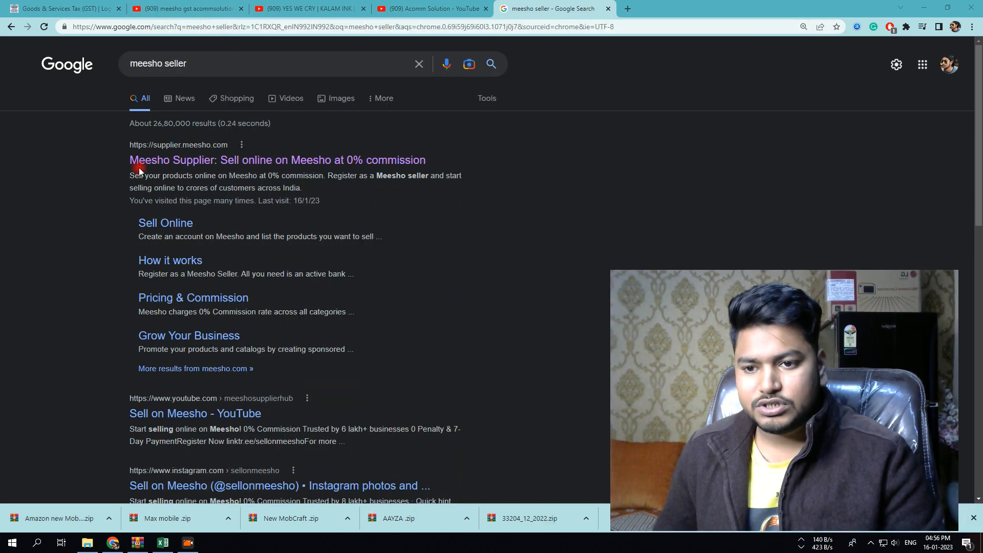
# - Log in to the Meesho Supplier panel from the search results and open the GST report download on the Payments page
pyautogui.click(144, 162)
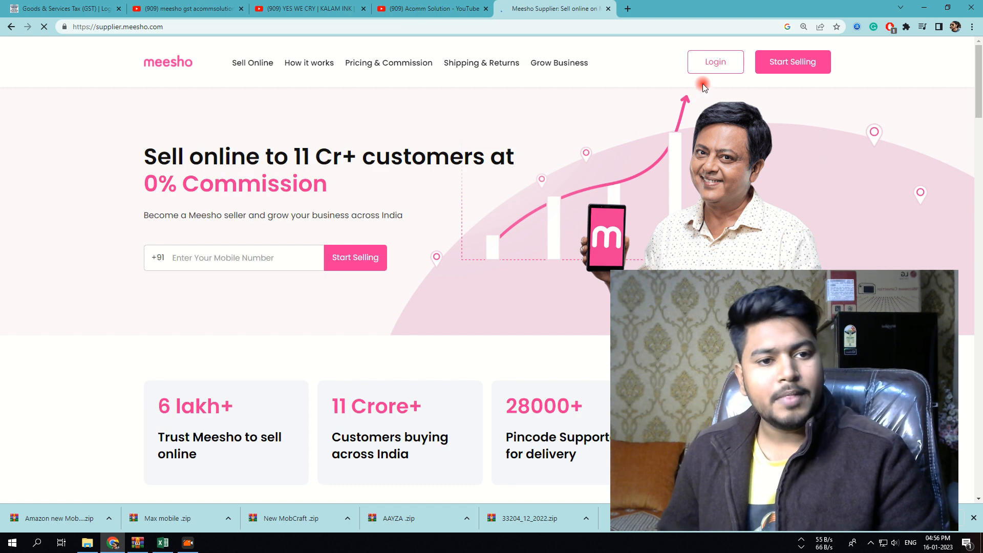
pyautogui.click(721, 66)
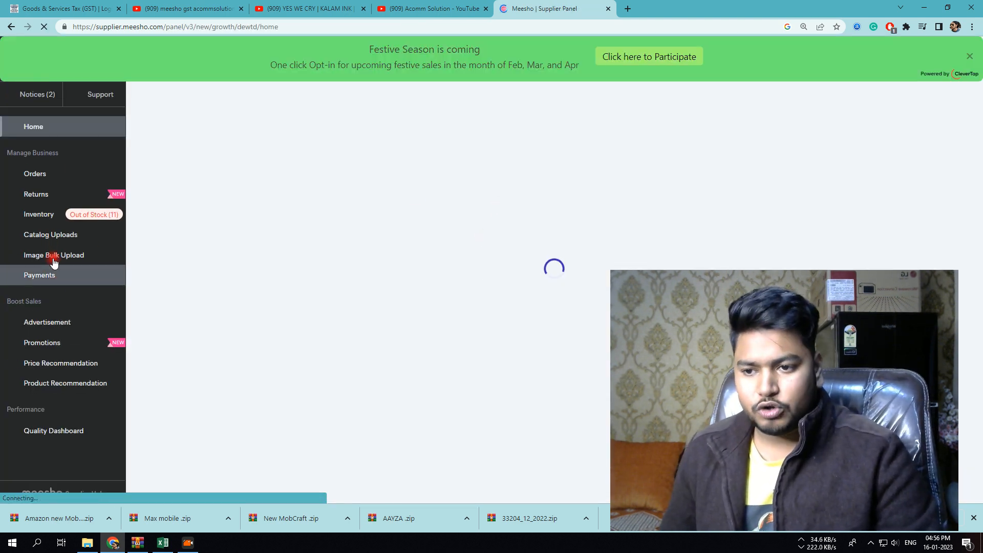
pyautogui.click(482, 251)
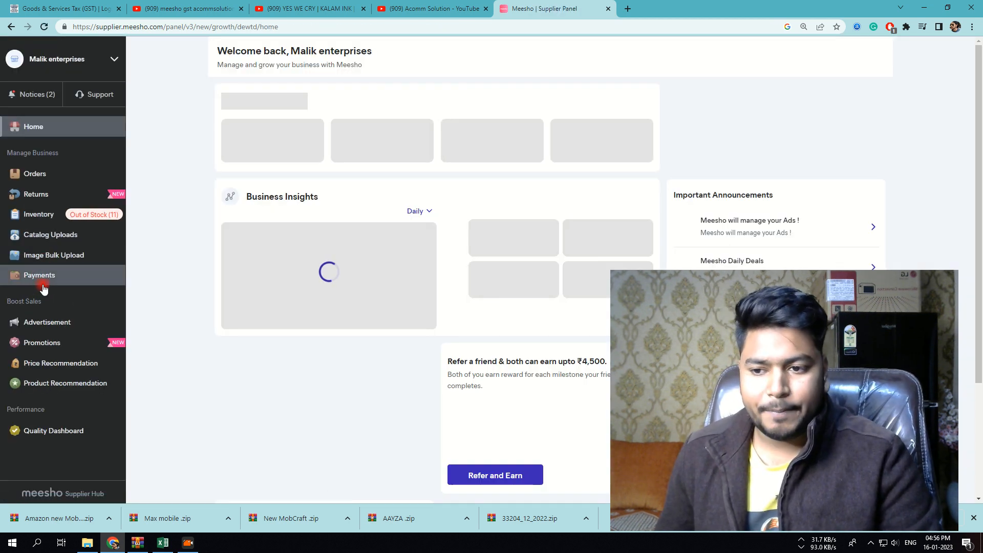
pyautogui.click(40, 276)
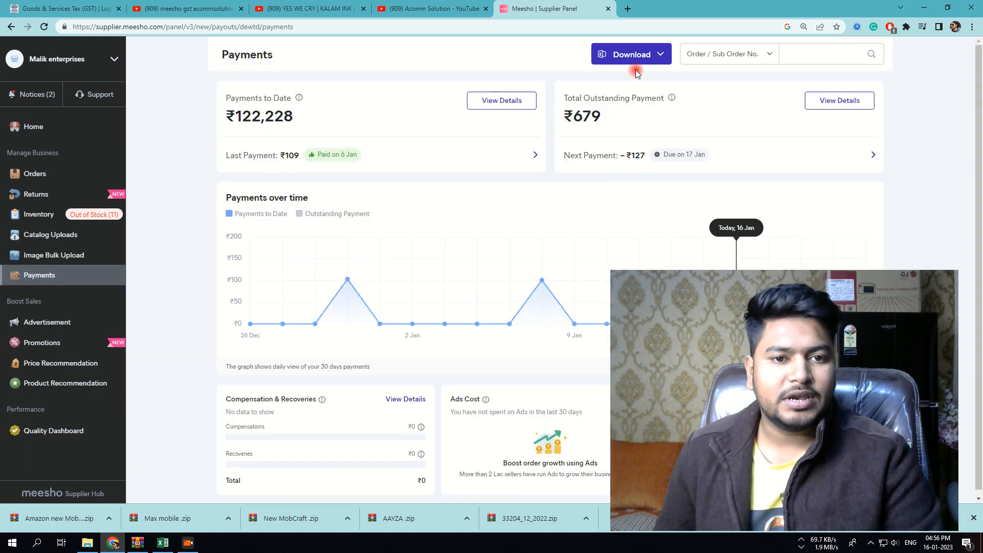
pyautogui.click(647, 60)
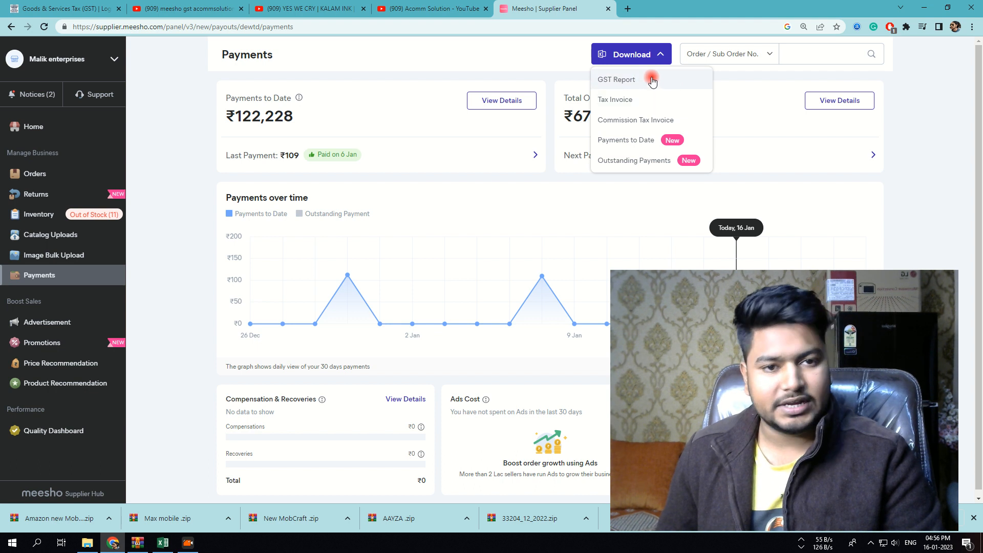
pyautogui.click(616, 80)
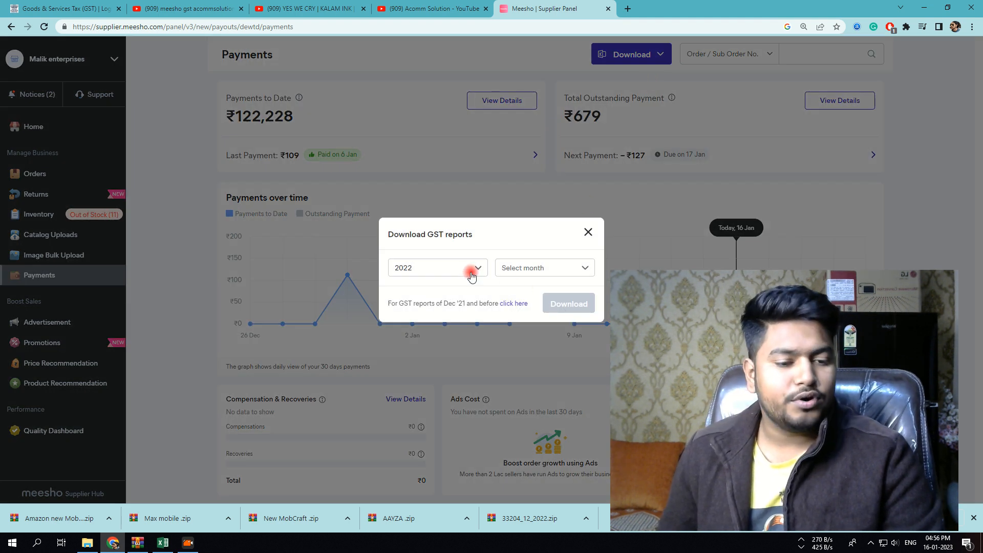
pyautogui.click(425, 268)
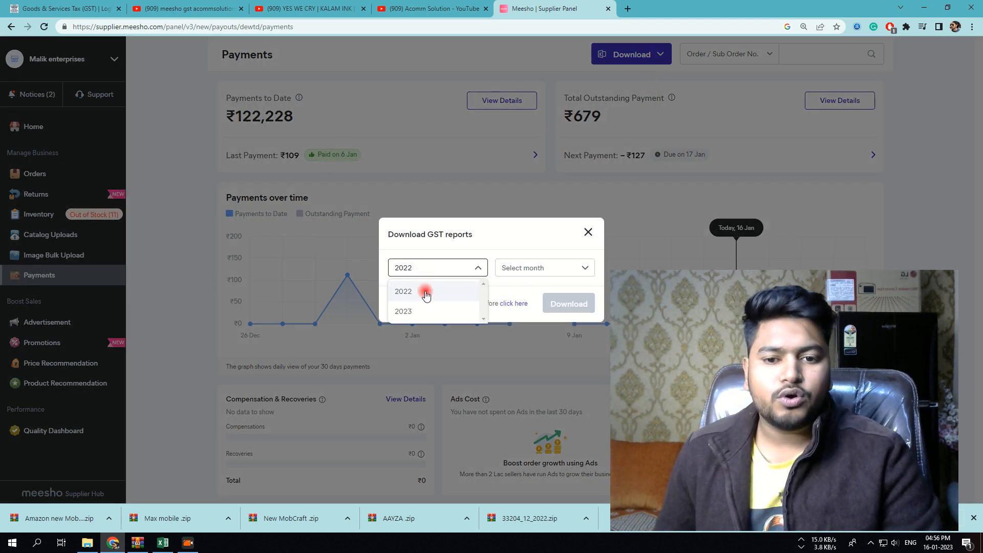
pyautogui.click(400, 310)
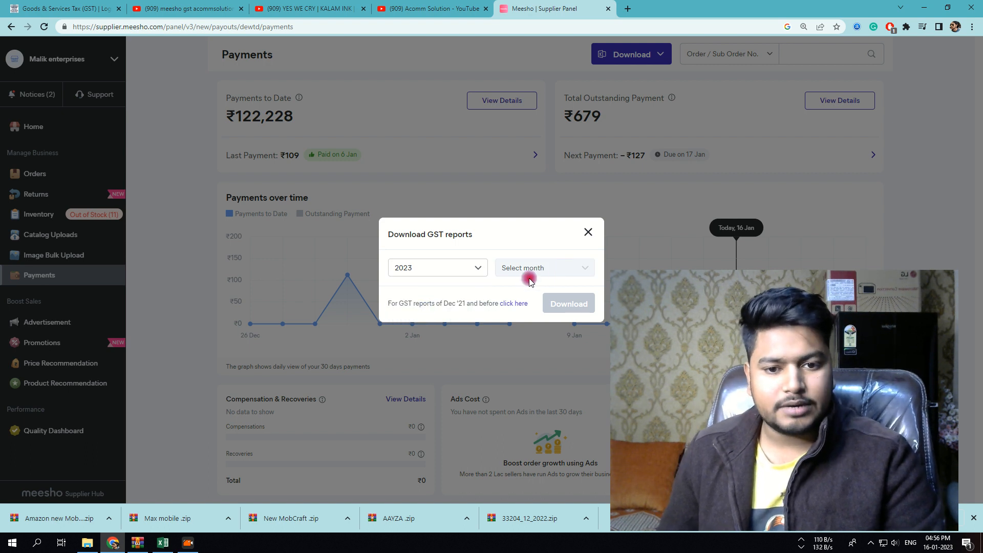
pyautogui.click(452, 267)
pyautogui.click(423, 311)
pyautogui.click(404, 267)
pyautogui.click(422, 292)
# - Choose December as the month for 2022 and download the GST report
pyautogui.click(522, 267)
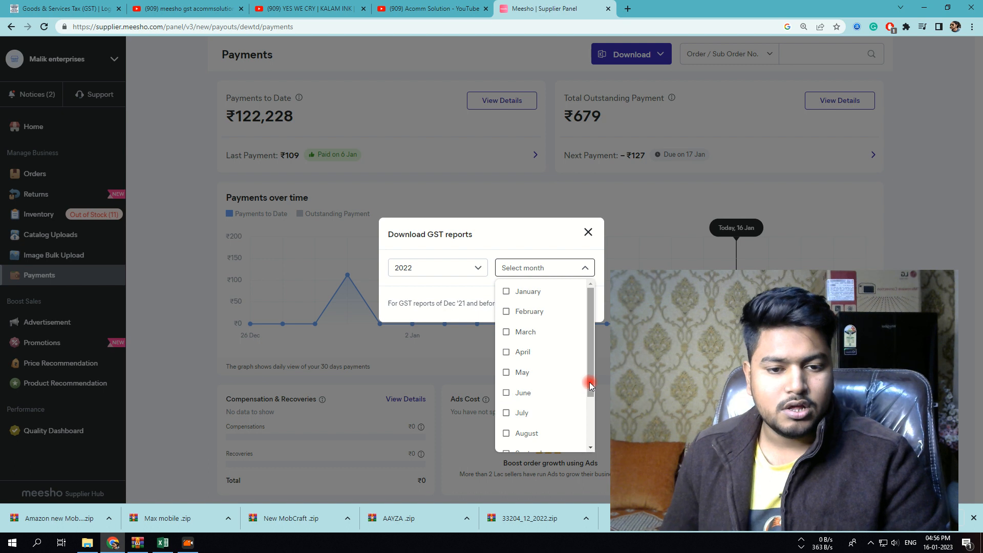
pyautogui.scroll(-2, 587, 395)
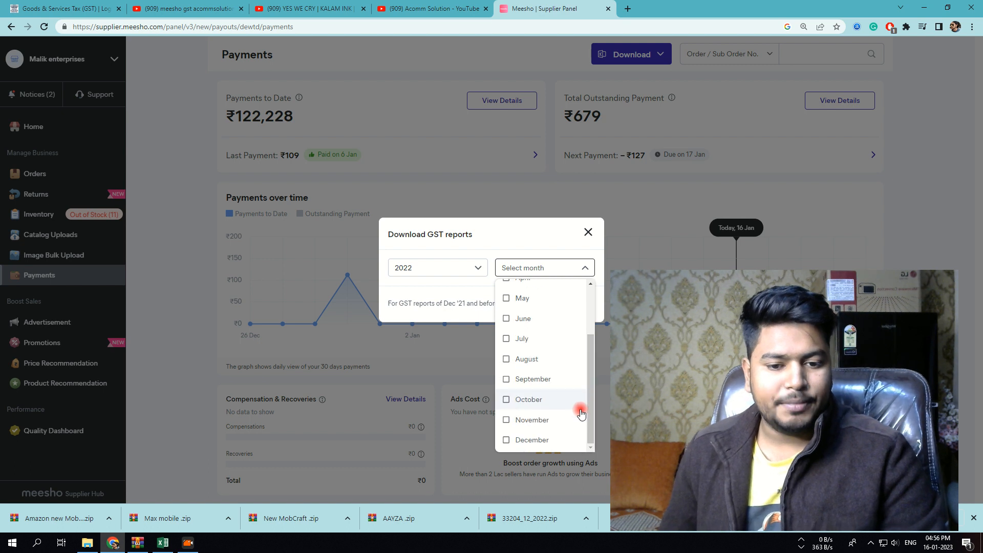
pyautogui.click(527, 449)
pyautogui.click(460, 293)
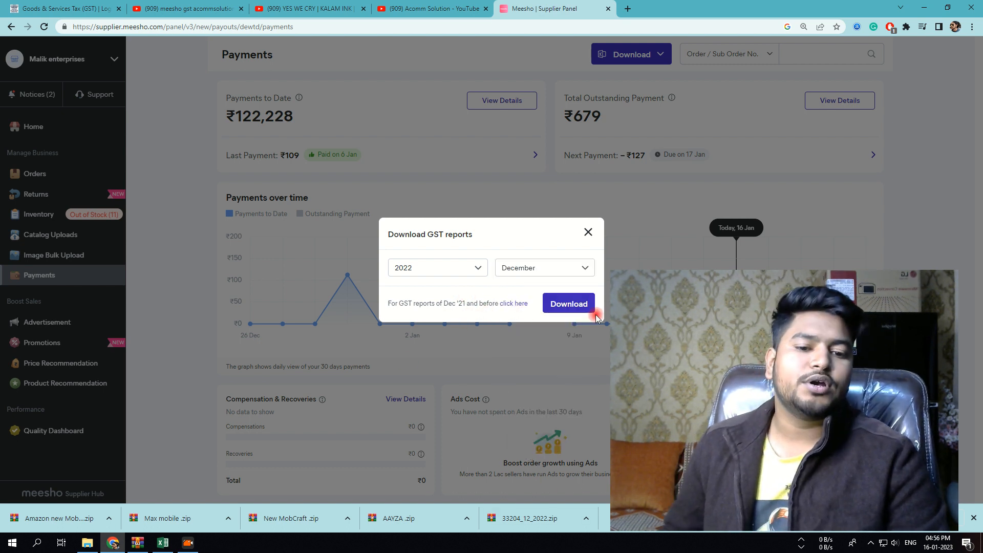
pyautogui.click(577, 306)
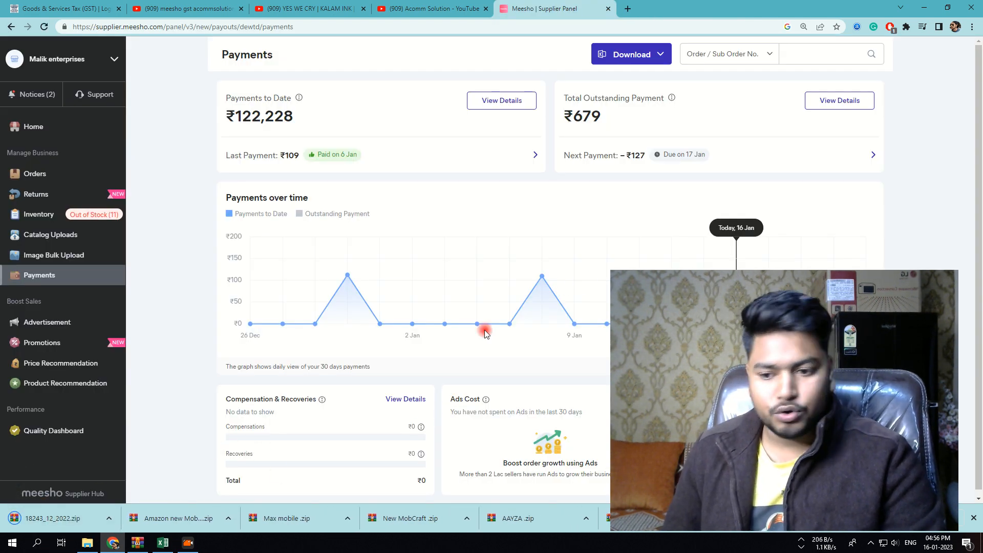
# - Open the Max mobile archive on the desktop and dismiss the licence notice
pyautogui.click(925, 8)
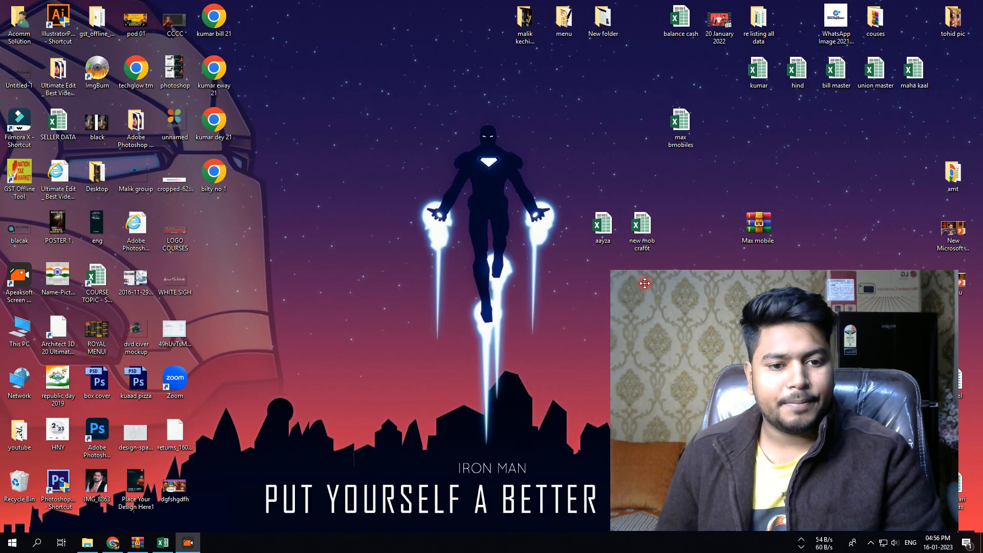
pyautogui.moveTo(614, 273); pyautogui.dragTo(828, 367)
pyautogui.moveTo(925, 455); pyautogui.dragTo(963, 419)
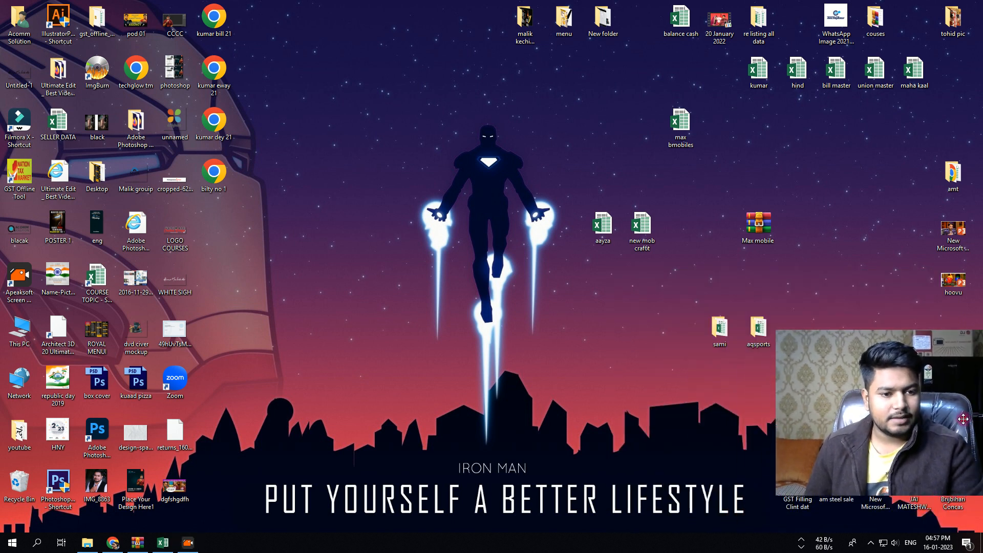
pyautogui.doubleClick(748, 241)
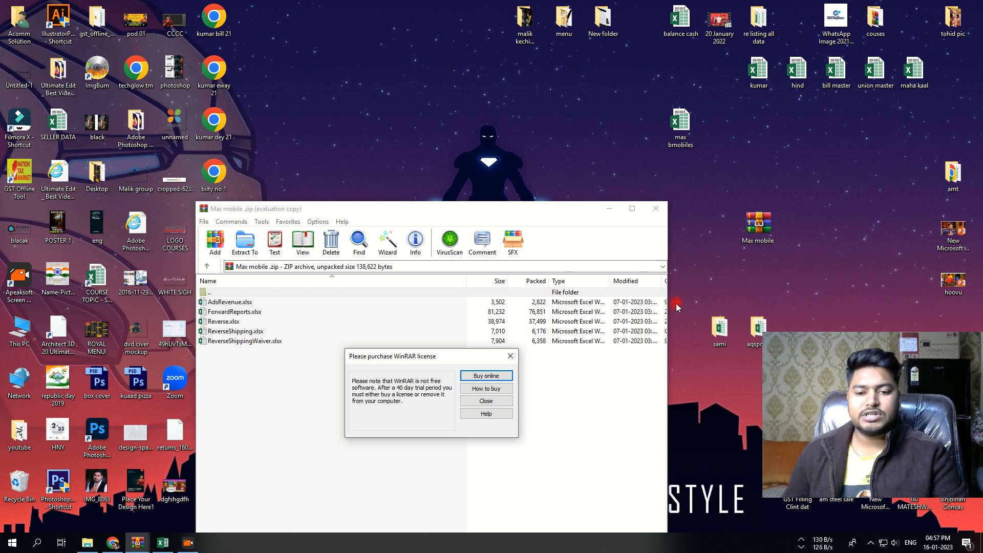
pyautogui.click(510, 362)
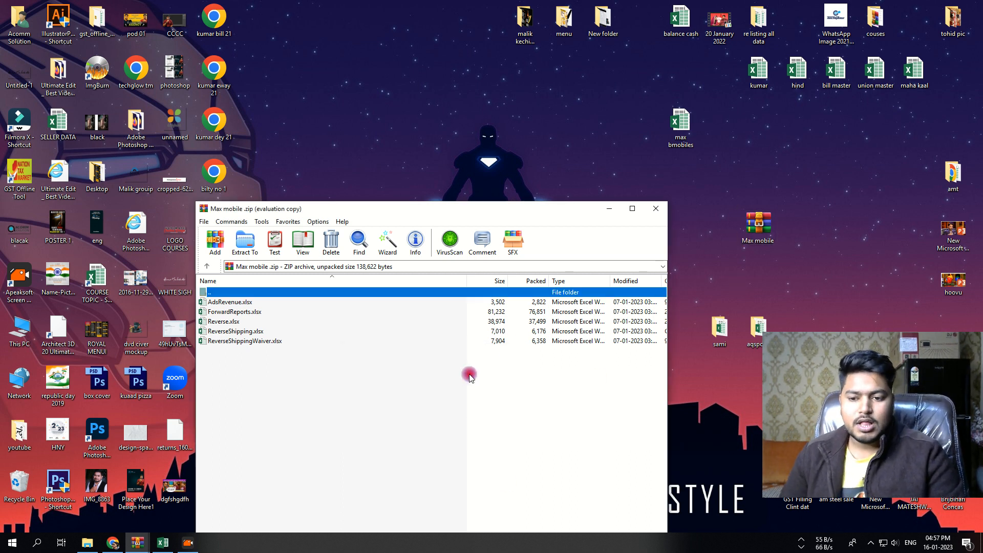
# - Look over the report files in the enlarged archive window, pick out ForwardReports.xlsx, and close the archive
pyautogui.moveTo(290, 421); pyautogui.dragTo(220, 318)
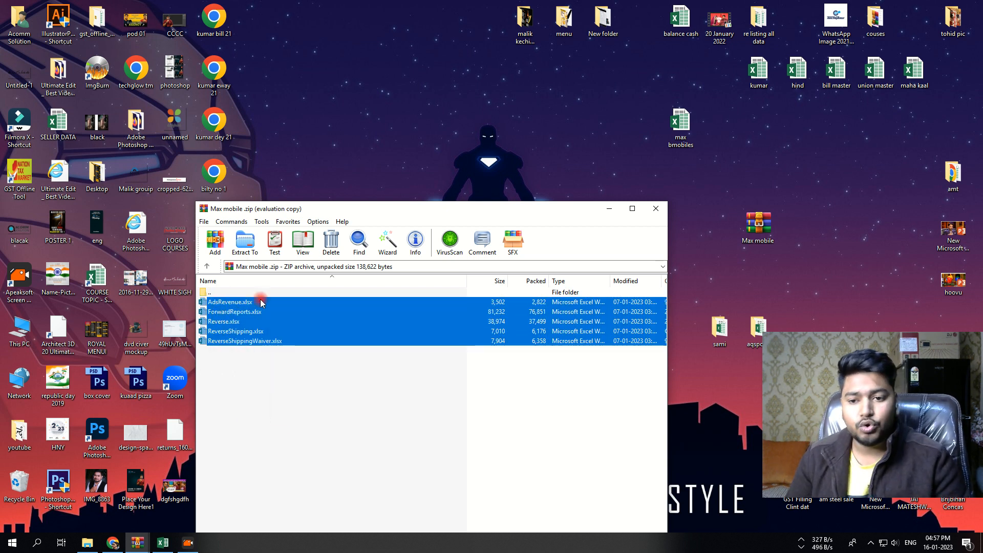
pyautogui.click(284, 397)
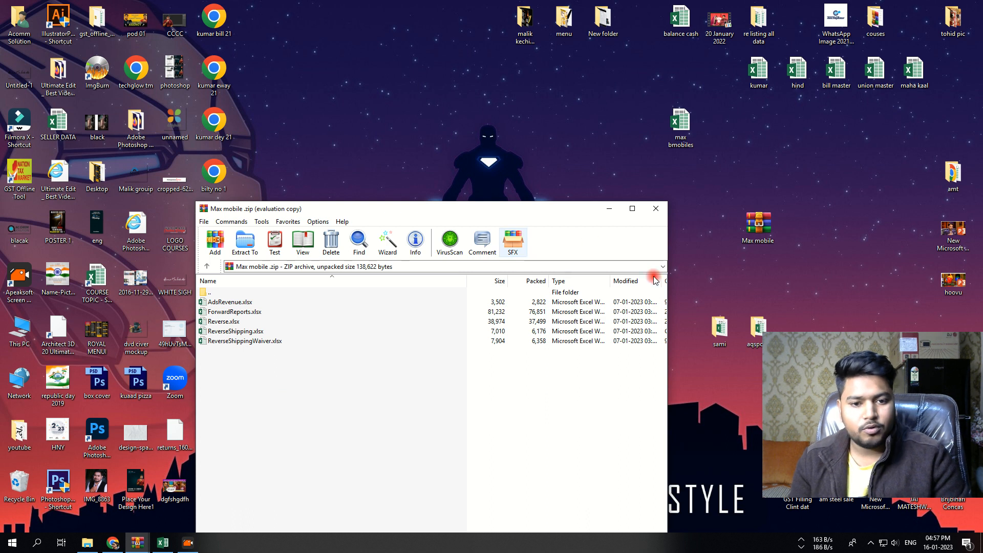
pyautogui.moveTo(667, 202); pyautogui.dragTo(887, 114)
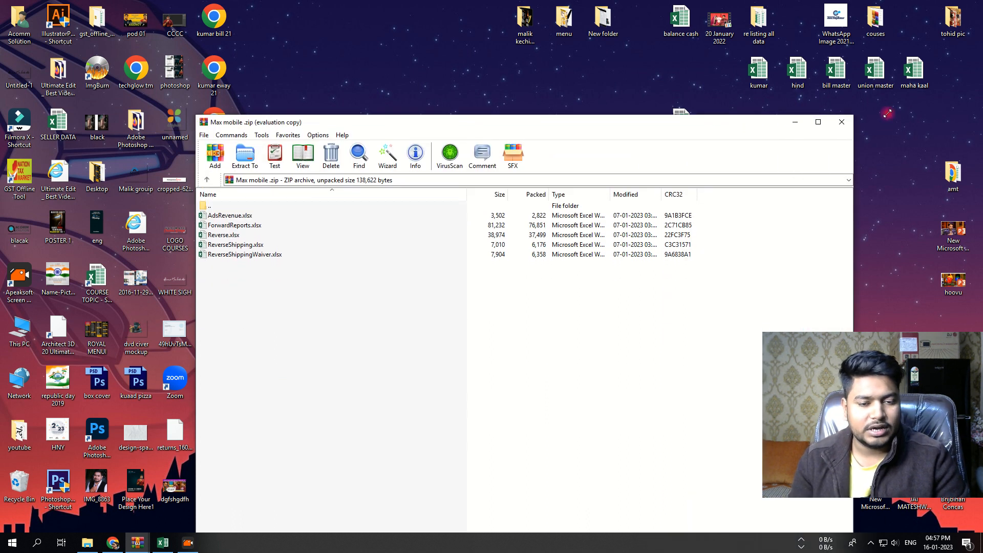
pyautogui.moveTo(447, 123); pyautogui.dragTo(547, 96)
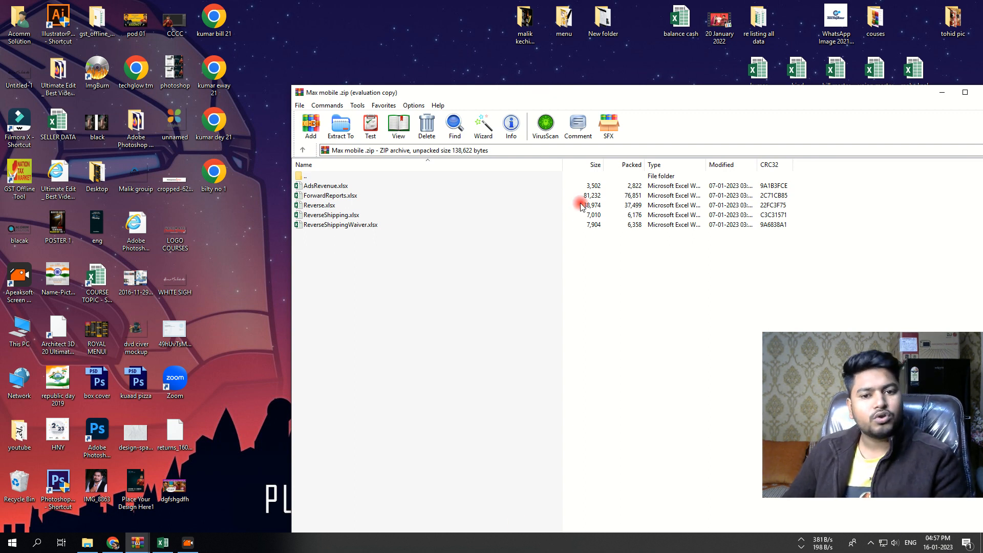
pyautogui.click(332, 197)
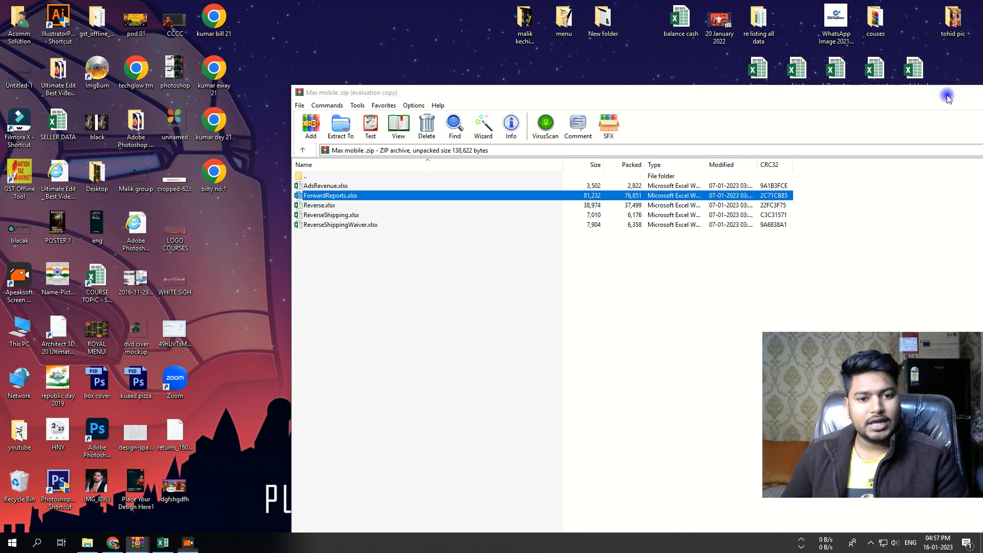
pyautogui.click(975, 93)
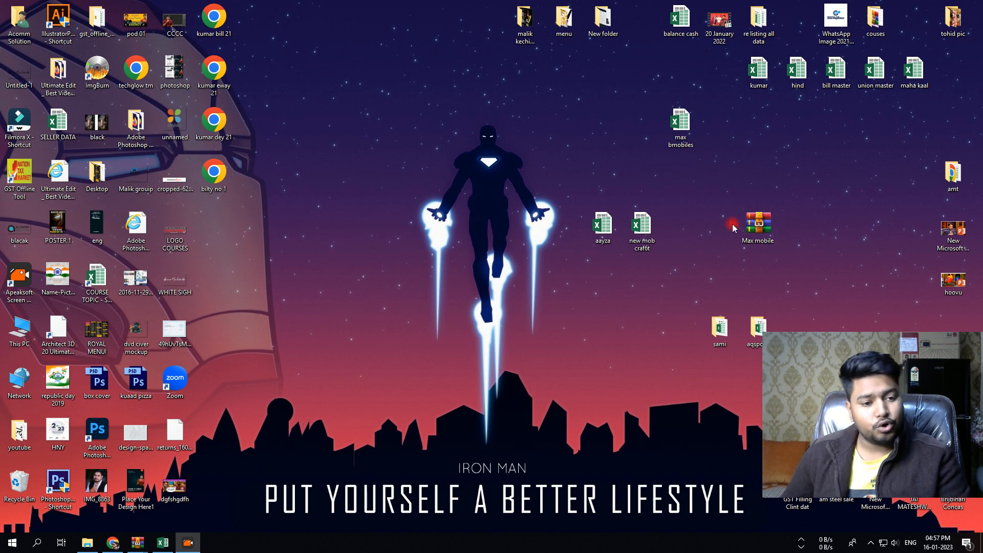
# - Open the max bmobiles workbook from the desktop in Excel
pyautogui.click(691, 143)
pyautogui.doubleClick(691, 142)
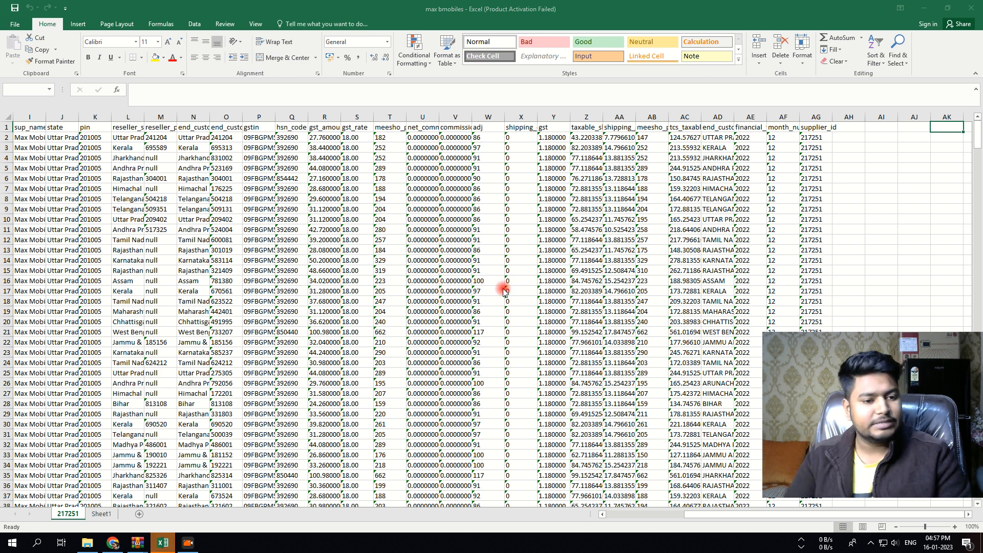
pyautogui.moveTo(763, 332); pyautogui.dragTo(809, 357)
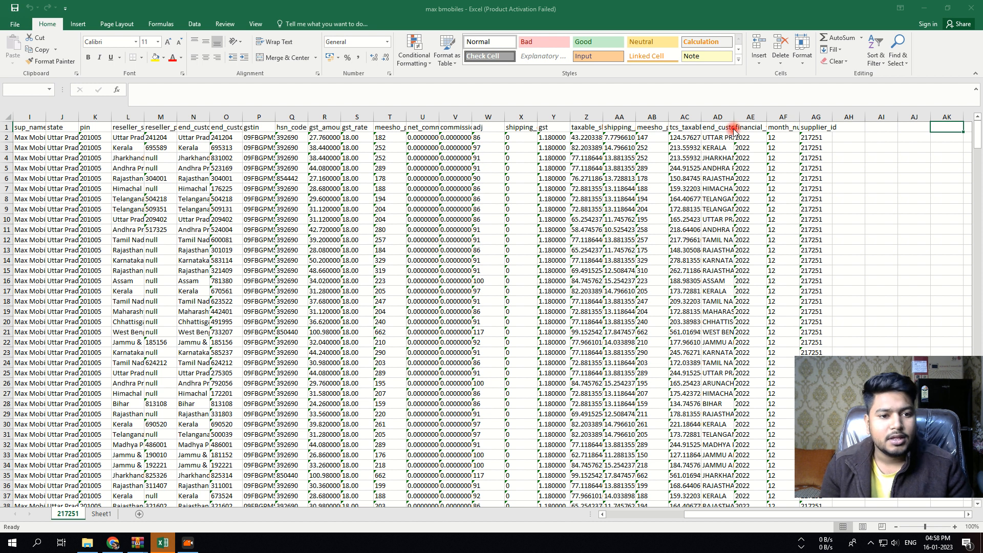
pyautogui.click(693, 260)
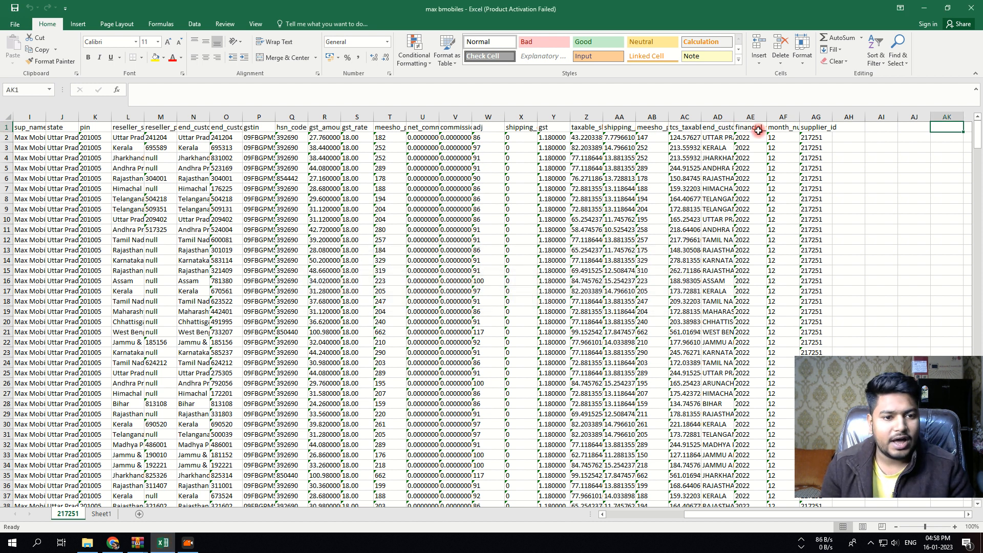
# - Widen the end_customer_state_new column and copy it into column A of Sheet1
pyautogui.click(713, 120)
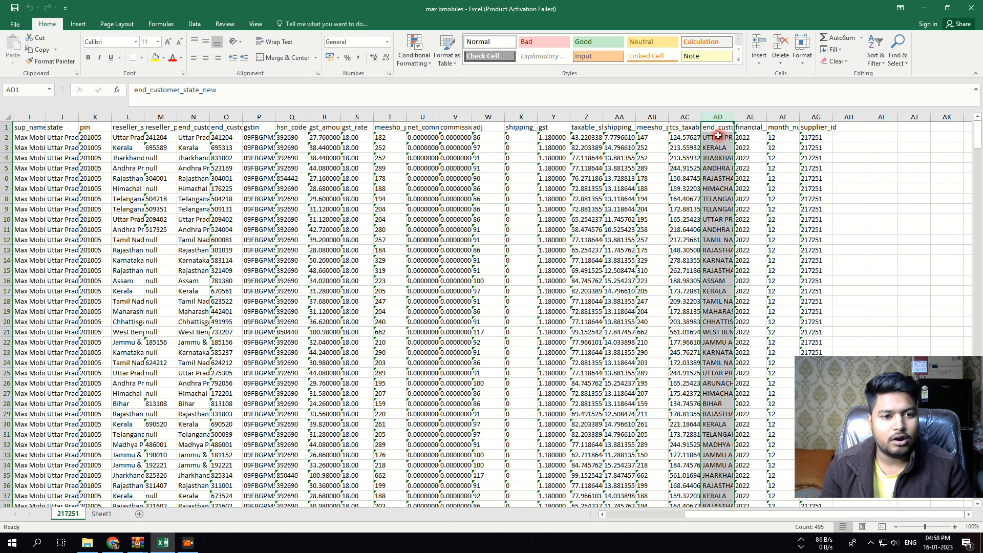
pyautogui.moveTo(732, 117); pyautogui.dragTo(772, 118)
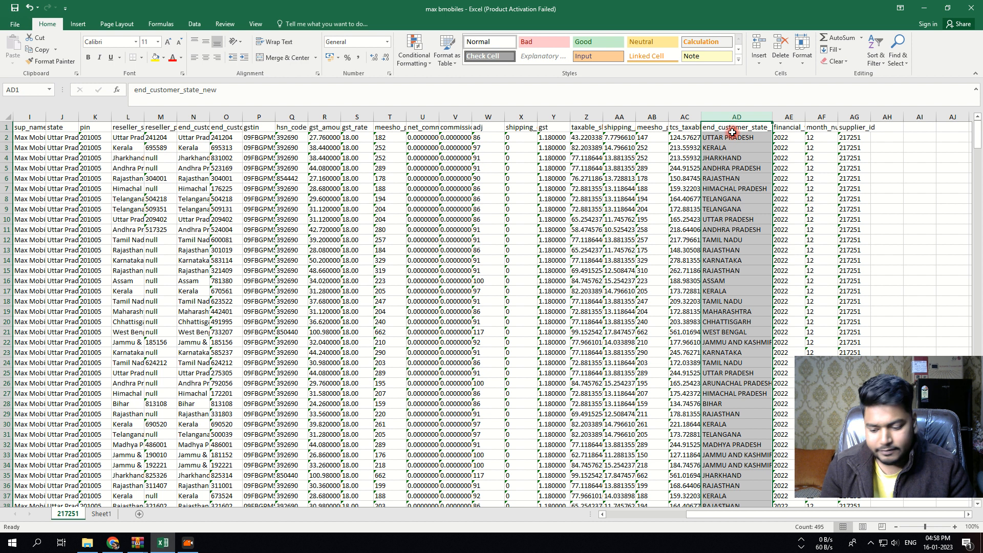
pyautogui.hotkey('ctrl', 'c')
pyautogui.click(101, 514)
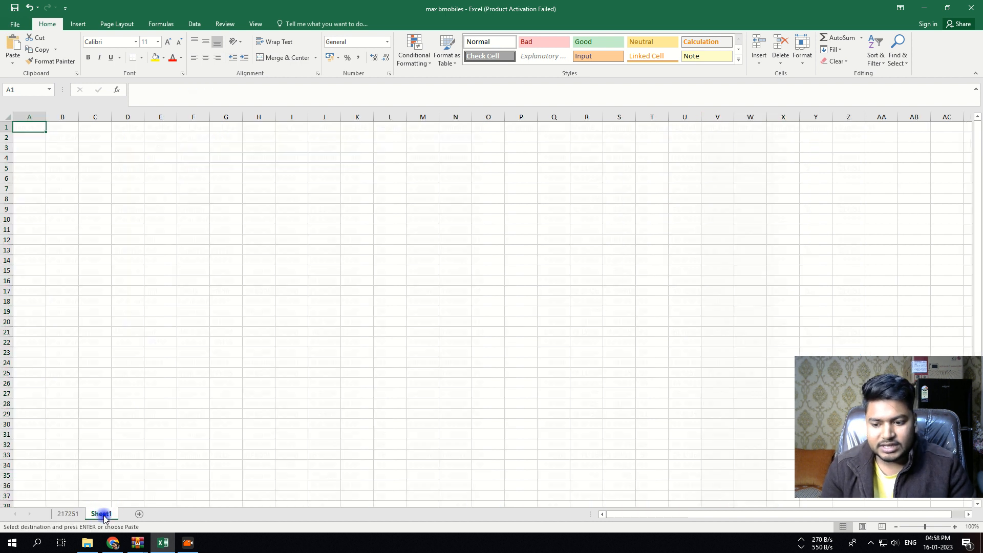
pyautogui.hotkey('ctrl', 'v')
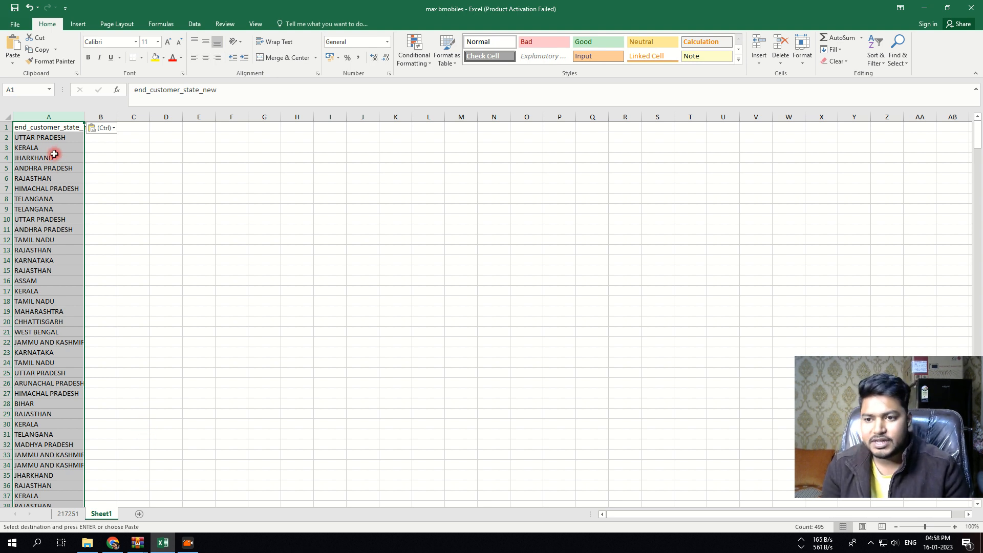
# - Widen the tcs_taxable_amount column on sheet 217251, copy it into column B of Sheet1, and widen column B
pyautogui.click(68, 514)
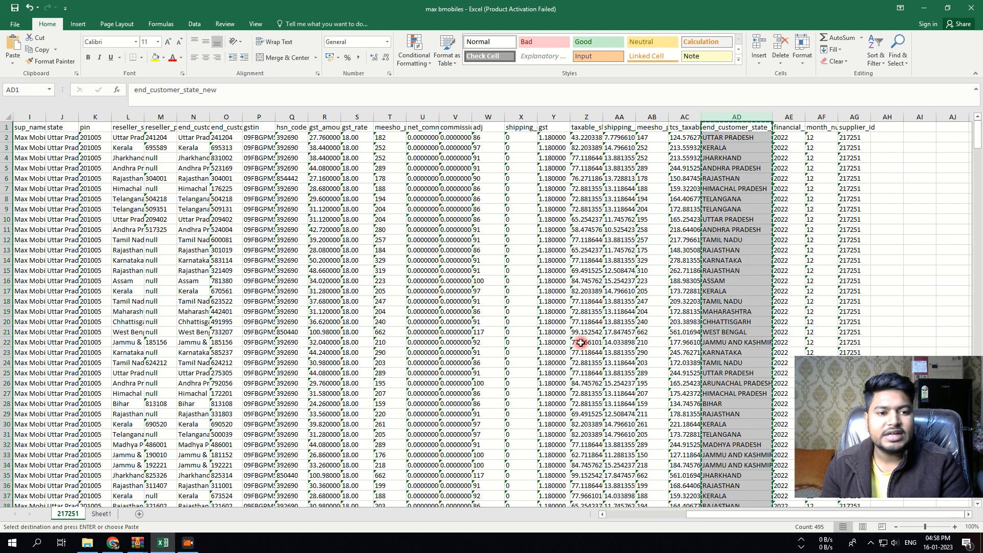
pyautogui.press('Up')
pyautogui.press('Left')
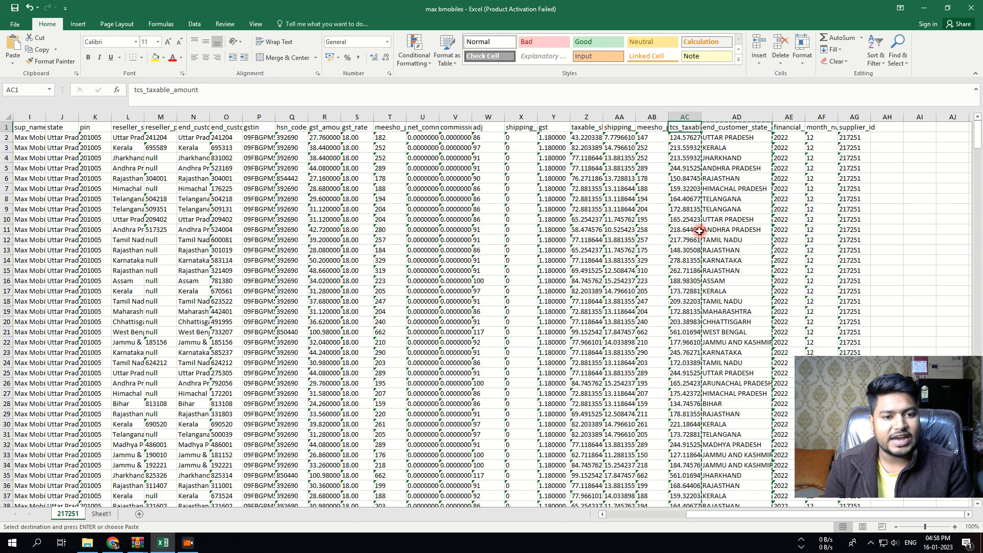
pyautogui.doubleClick(701, 117)
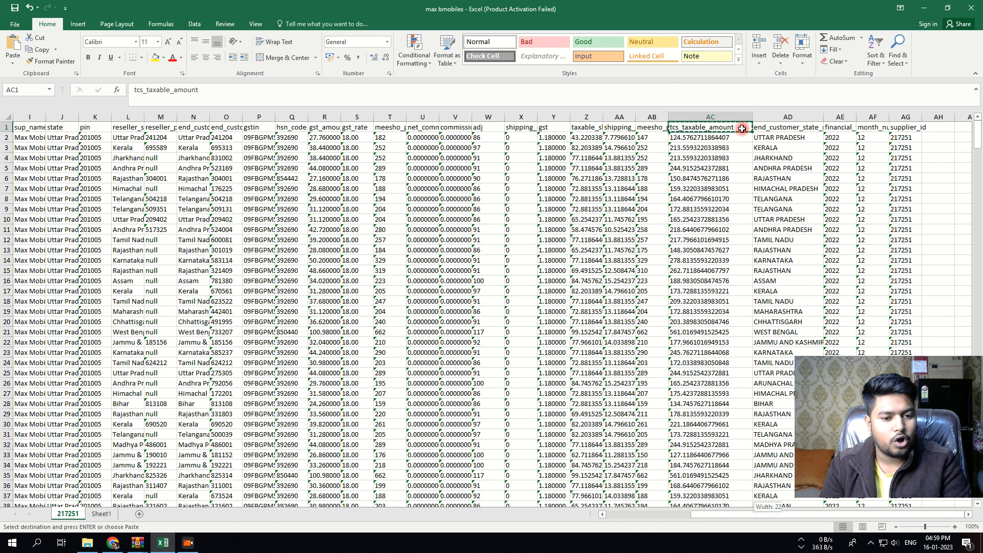
pyautogui.hotkey('ctrl', 'shift', 'Down')
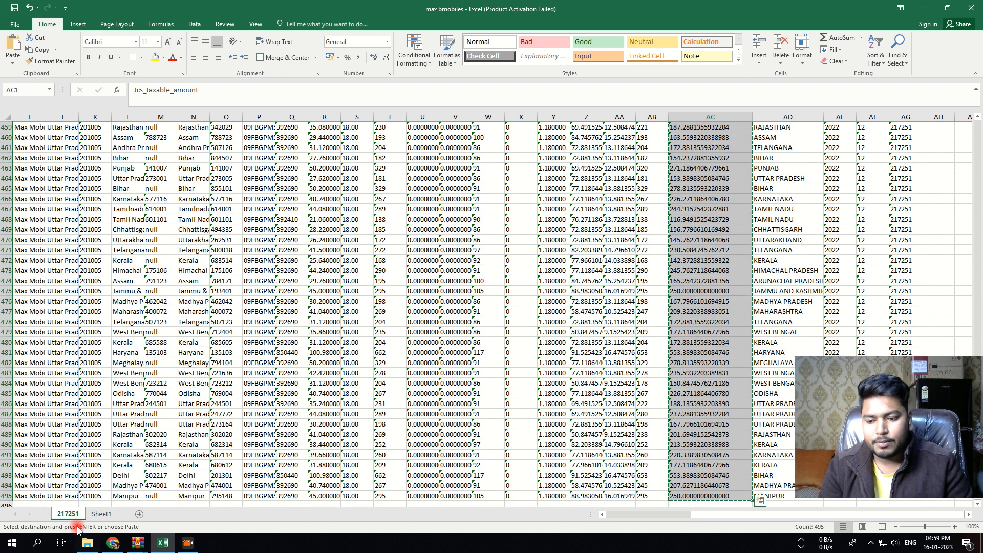
pyautogui.click(92, 515)
pyautogui.click(102, 127)
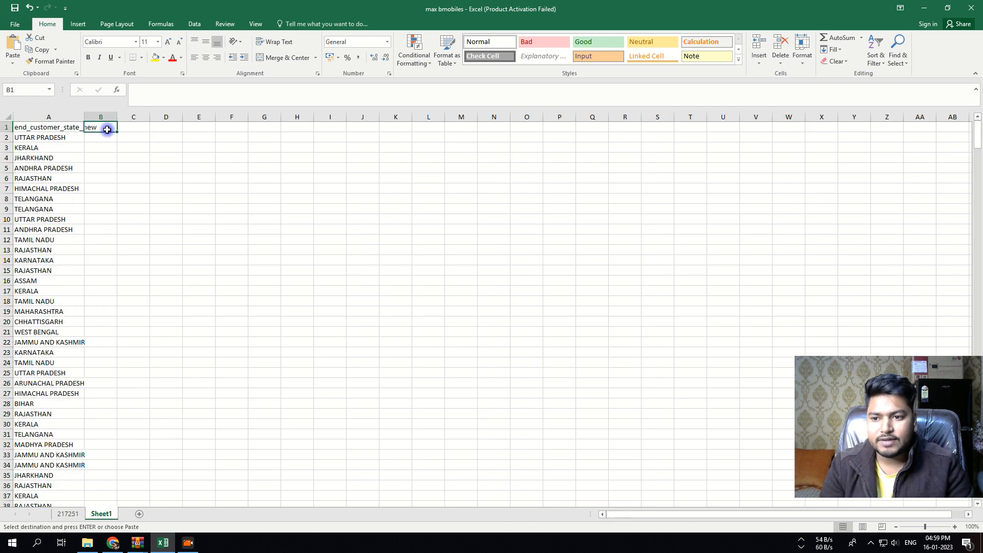
pyautogui.hotkey('ctrl', 'v')
pyautogui.moveTo(117, 116); pyautogui.dragTo(187, 115)
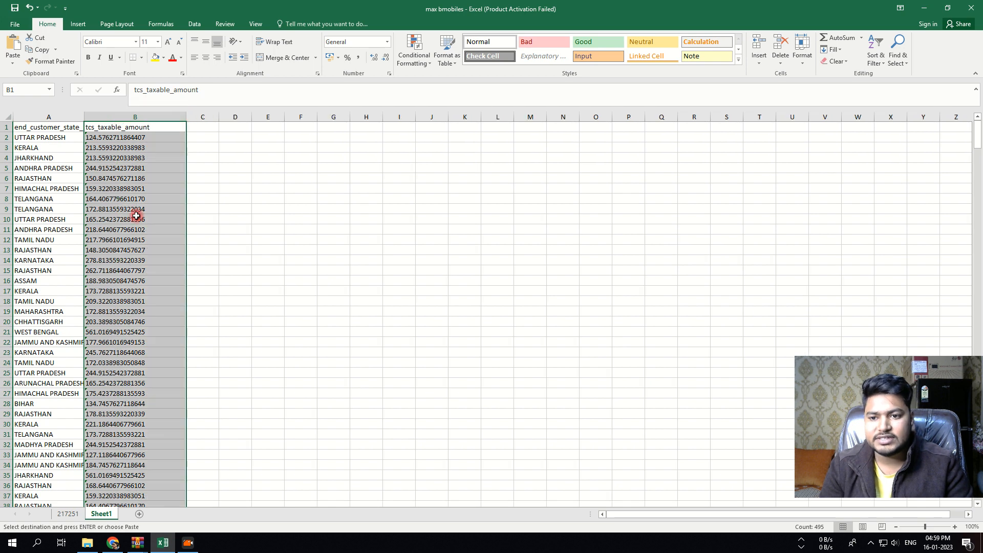
# - Return to sheet 217251 and widen the gst_amount and gst_rate columns so their headers are readable
pyautogui.click(67, 514)
pyautogui.press('Left')
pyautogui.press('Left')
pyautogui.press('Left')
pyautogui.press('Left')
pyautogui.press('Left')
pyautogui.press('Left')
pyautogui.press('Left')
pyautogui.press('Left')
pyautogui.press('Left')
pyautogui.press('Left')
pyautogui.press('Left')
pyautogui.press('Left')
pyautogui.press('Left')
pyautogui.press('Left')
pyautogui.press('Left')
pyautogui.press('Left')
pyautogui.press('Left')
pyautogui.press('Left')
pyautogui.press('Left')
pyautogui.press('Left')
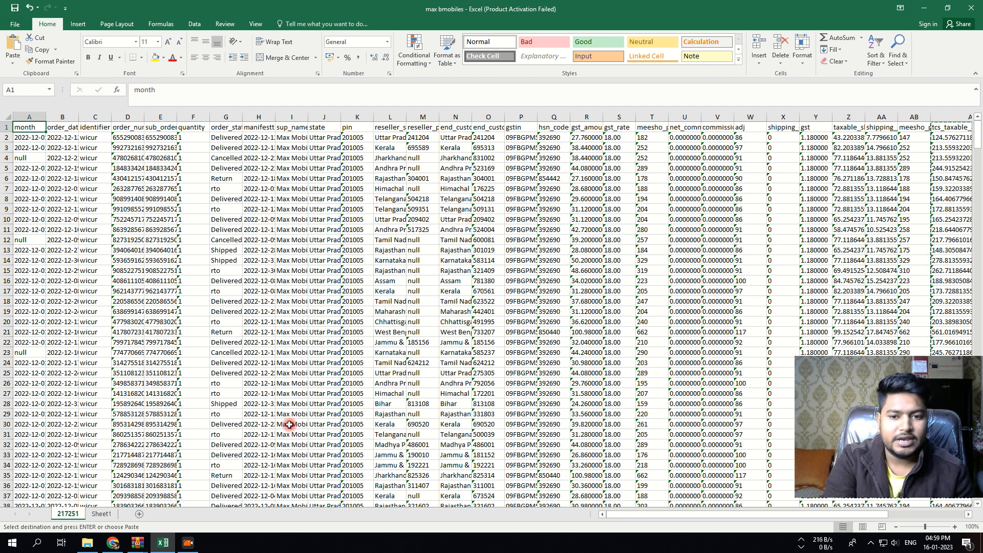
pyautogui.click(594, 116)
pyautogui.moveTo(603, 117); pyautogui.dragTo(669, 117)
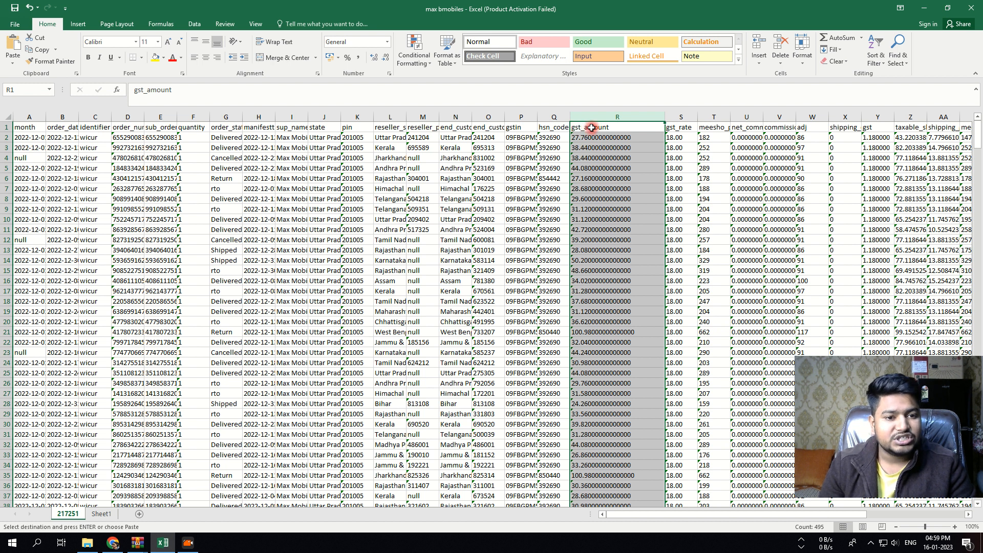
pyautogui.moveTo(697, 117); pyautogui.dragTo(726, 117)
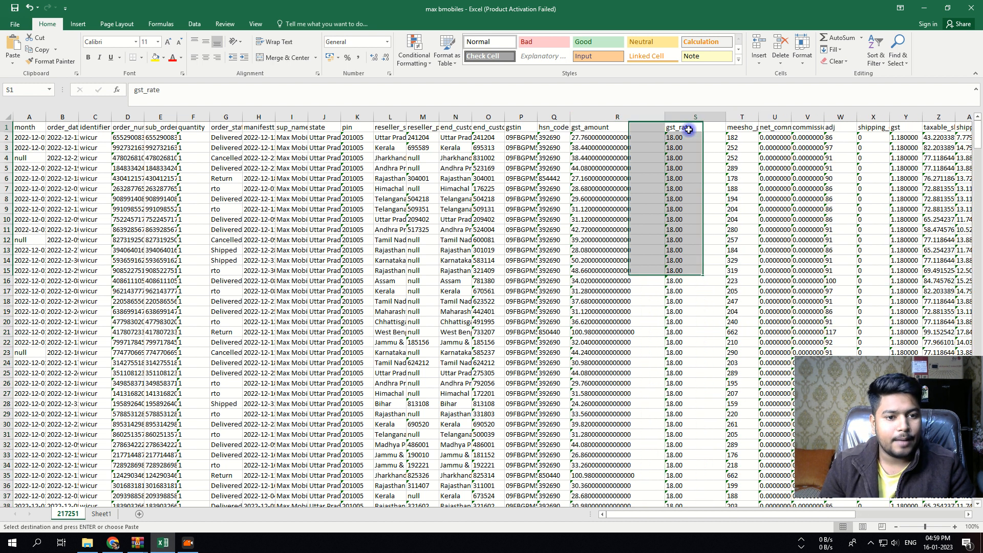
# - Copy the whole gst_rate column into column C of Sheet1 and widen column C
pyautogui.click(695, 134)
pyautogui.hotkey('ctrl', 'shift', 'Down')
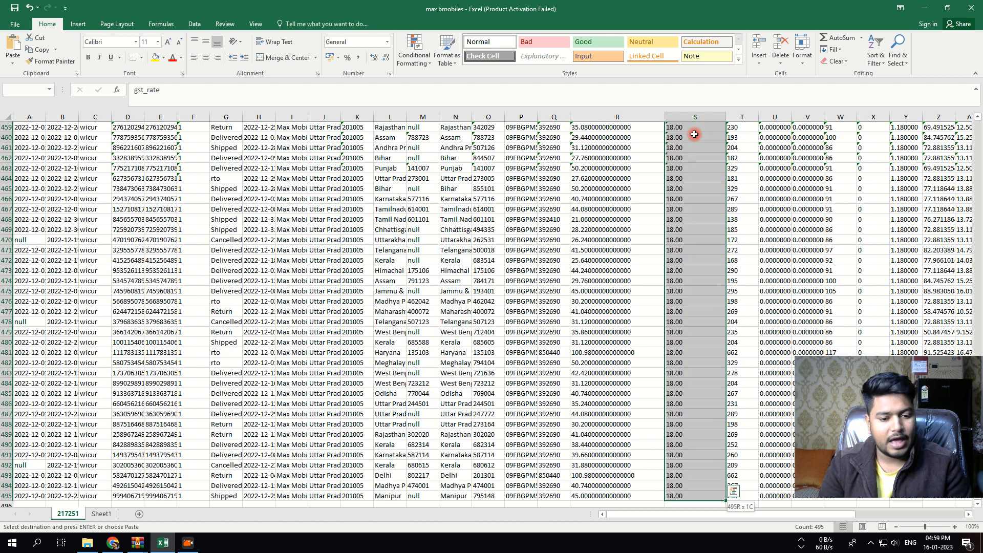
pyautogui.hotkey('ctrl', 'c')
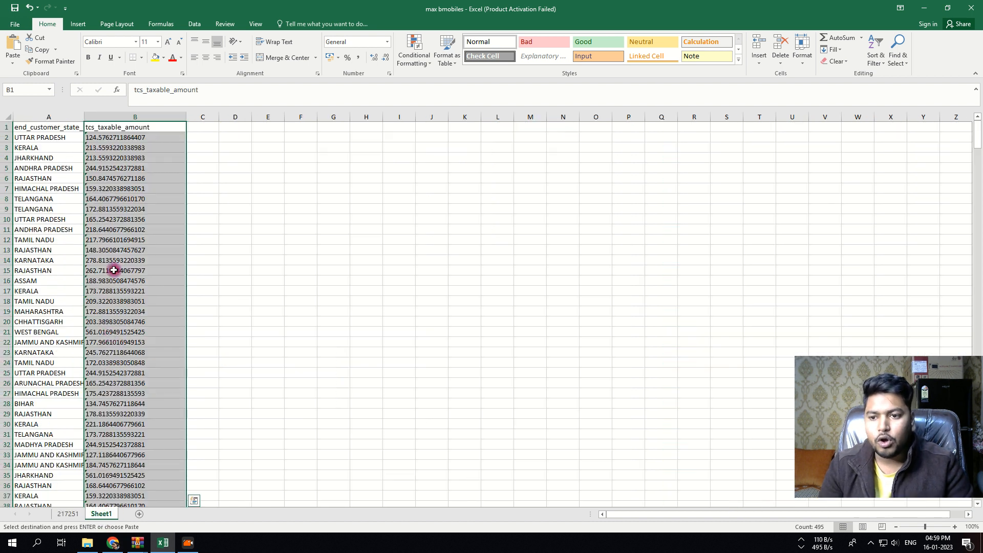
pyautogui.click(101, 514)
pyautogui.click(203, 136)
pyautogui.click(204, 128)
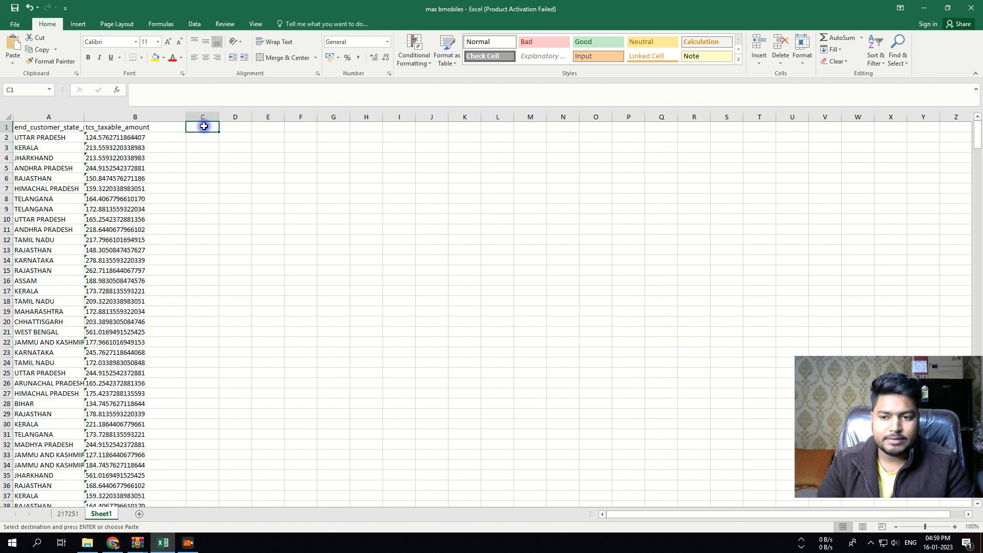
pyautogui.hotkey('ctrl', 'v')
pyautogui.moveTo(218, 117); pyautogui.dragTo(262, 117)
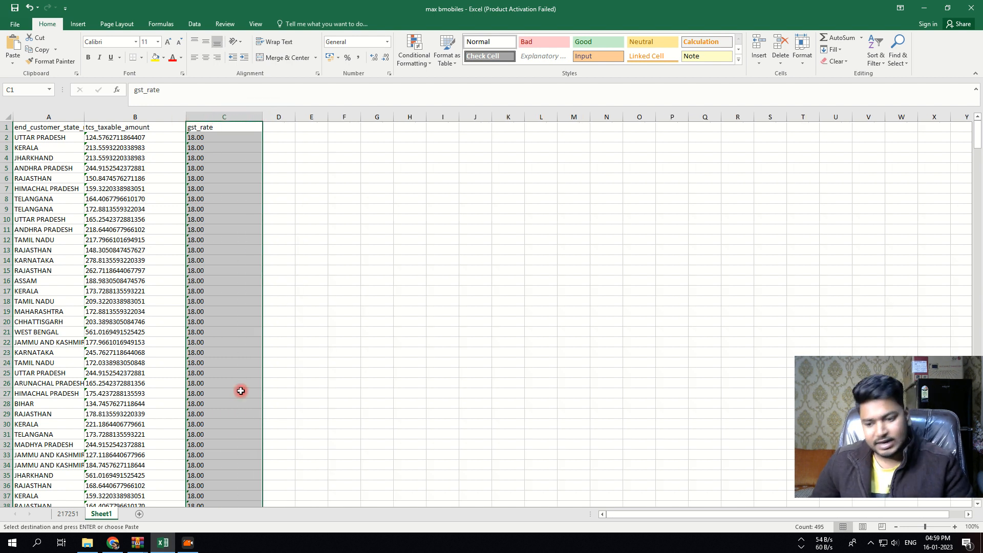
# - Clear the workbook and archive windows off the desktop, closing the smaller Max mobile archive window
pyautogui.click(186, 545)
pyautogui.click(137, 543)
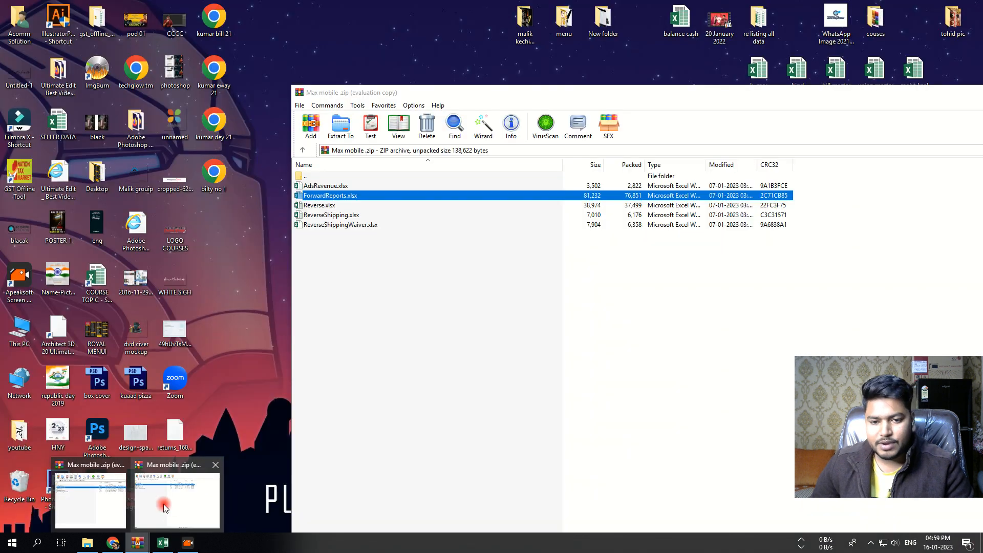
pyautogui.click(164, 504)
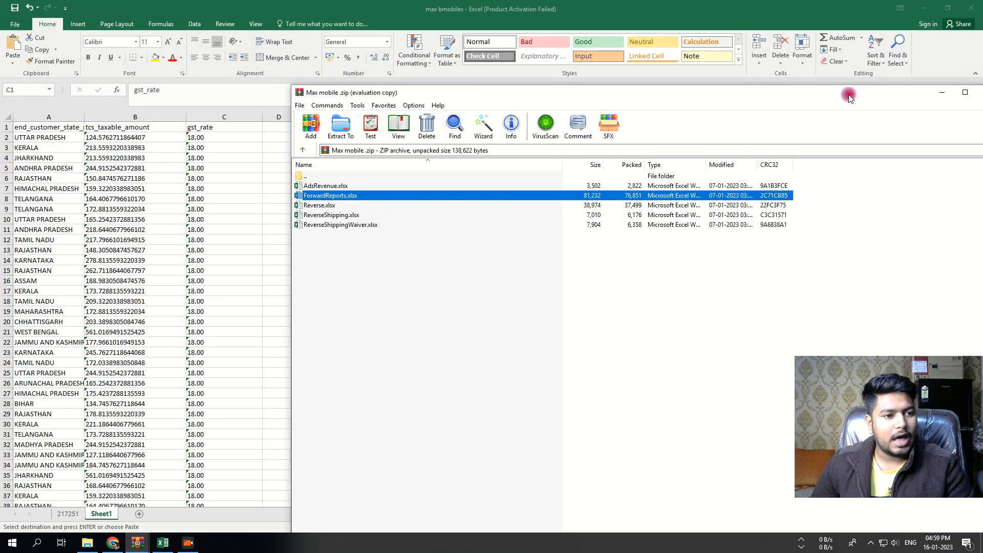
pyautogui.click(942, 93)
pyautogui.click(924, 9)
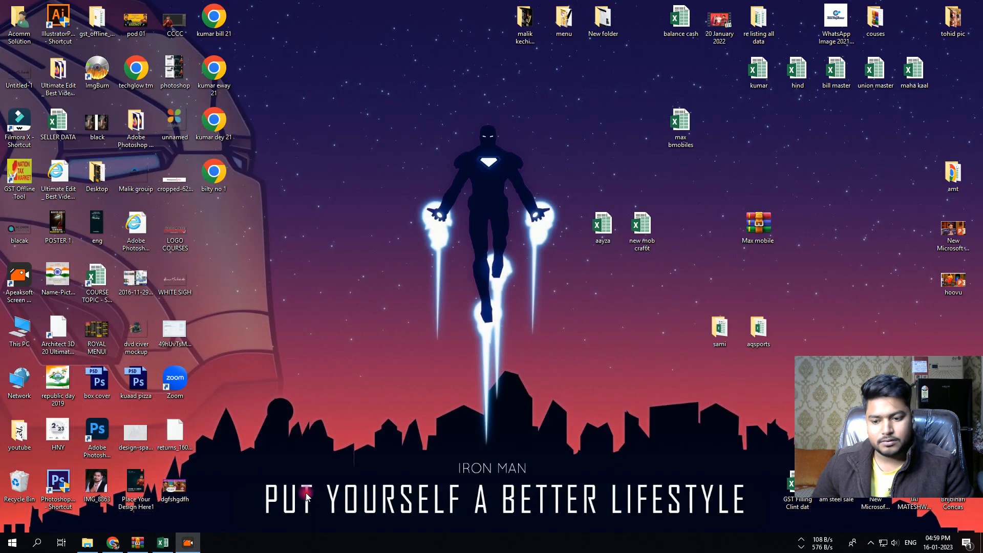
pyautogui.click(137, 543)
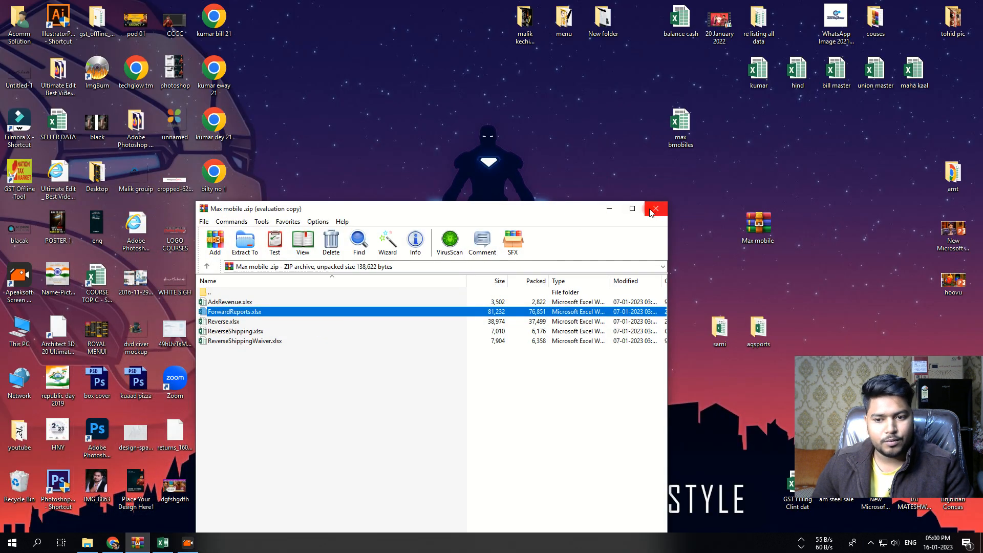
pyautogui.click(668, 205)
# - Reopen the Max mobile archive from the desktop, dismiss the licence notice, and open Reverse.xlsx
pyautogui.doubleClick(757, 225)
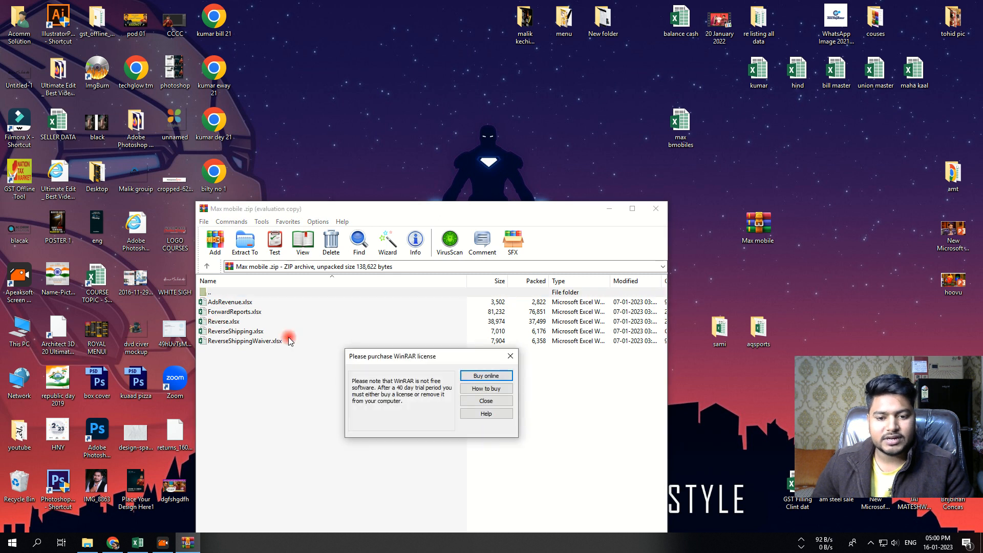
pyautogui.click(511, 357)
pyautogui.doubleClick(231, 321)
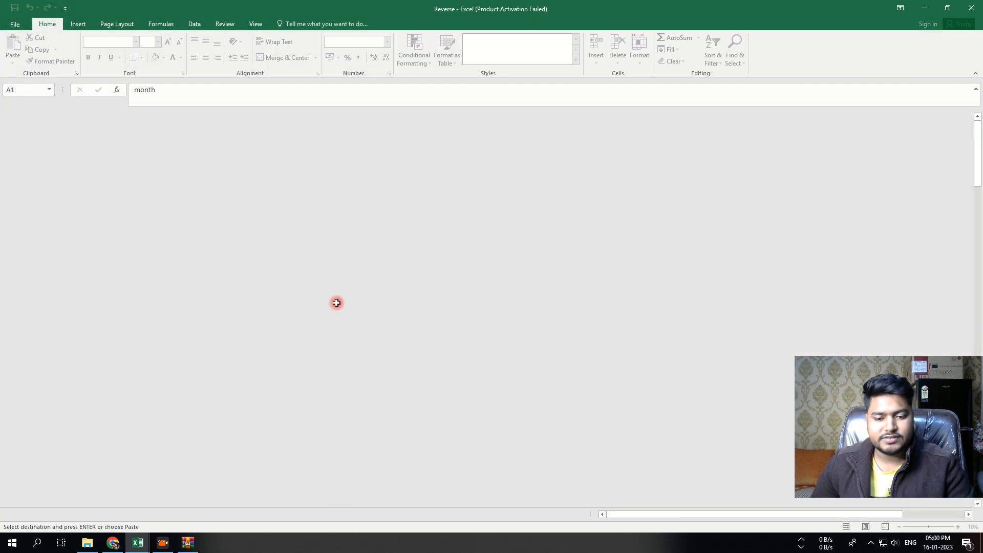
# - Copy the end customer state values in the Reverse workbook from AF2 down to the last row, without the header
pyautogui.click(661, 147)
pyautogui.click(686, 147)
pyautogui.click(719, 148)
pyautogui.press('Right')
pyautogui.press('Right')
pyautogui.press('Right')
pyautogui.press('Right')
pyautogui.press('Right')
pyautogui.press('Right')
pyautogui.press('Right')
pyautogui.press('Right')
pyautogui.press('Right')
pyautogui.press('Right')
pyautogui.press('Right')
pyautogui.press('Right')
pyautogui.press('Right')
pyautogui.press('Right')
pyautogui.press('Right')
pyautogui.press('Right')
pyautogui.press('Right')
pyautogui.press('Up')
pyautogui.press('Up')
pyautogui.click(715, 137)
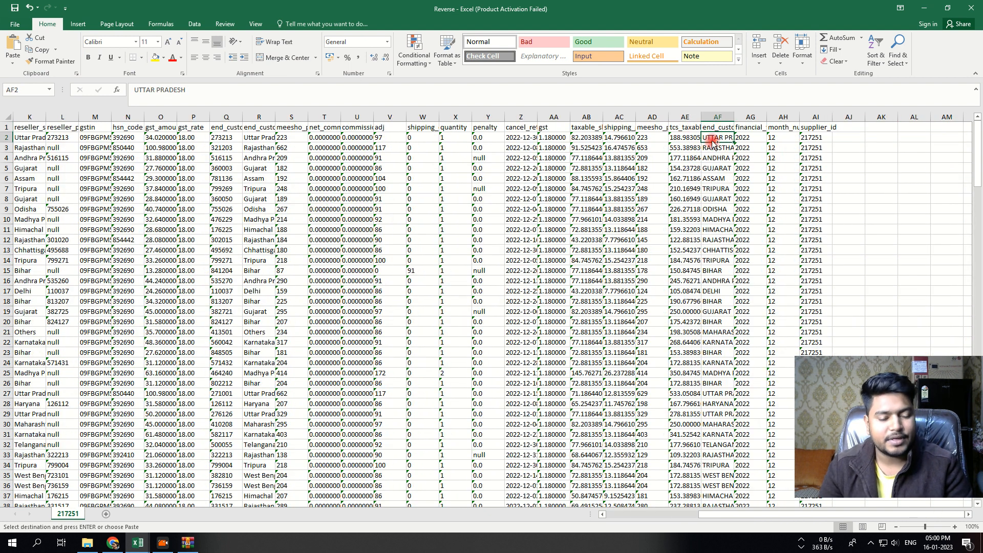
pyautogui.hotkey('ctrl', 'shift', 'Down')
pyautogui.hotkey('ctrl', 'c')
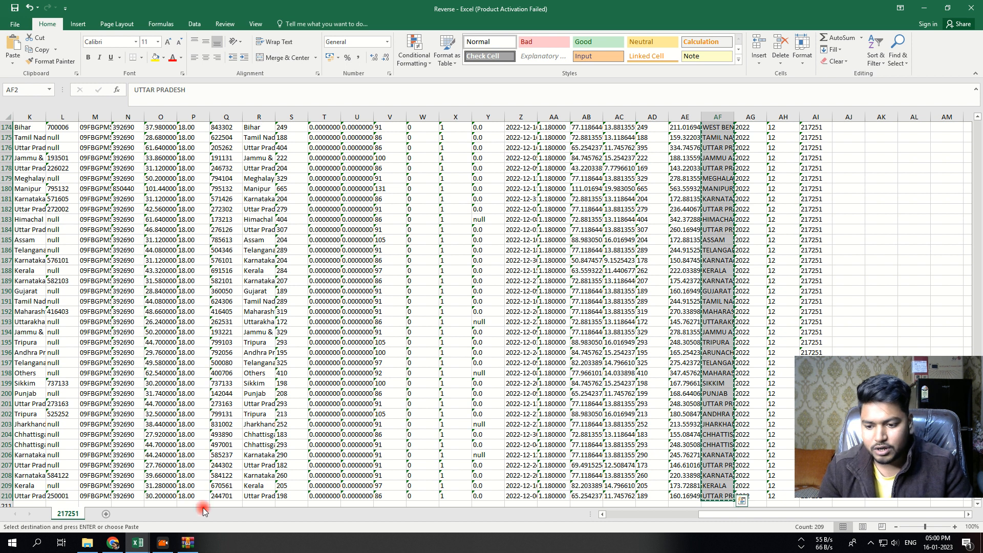
# - Switch to Sheet1 of the max bmobiles workbook and paste the return states below the existing list, starting at A496
pyautogui.click(188, 548)
pyautogui.click(187, 540)
pyautogui.click(136, 541)
pyautogui.click(82, 495)
pyautogui.scroll(-19, 59, 488)
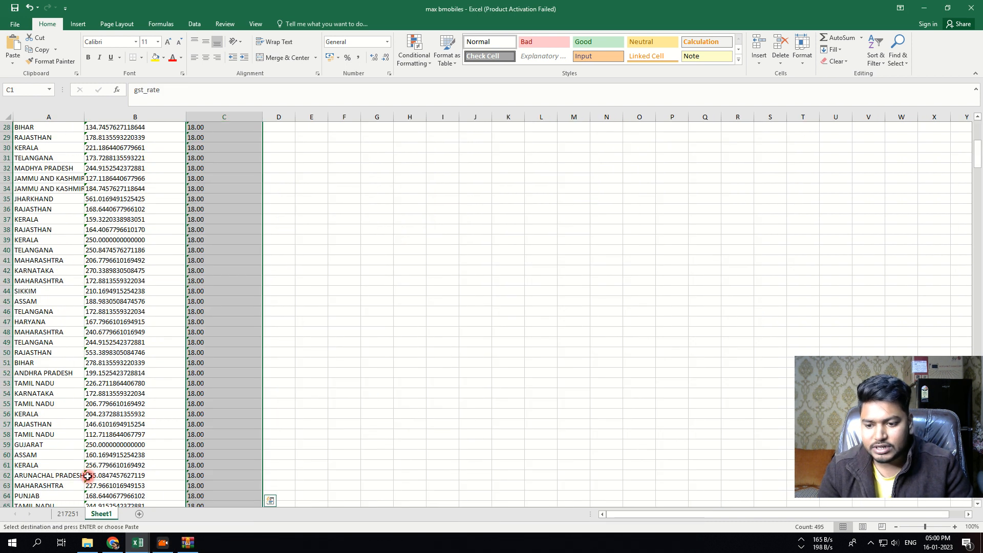
pyautogui.moveTo(978, 181); pyautogui.dragTo(979, 495)
pyautogui.scroll(-10, 205, 440)
pyautogui.click(149, 290)
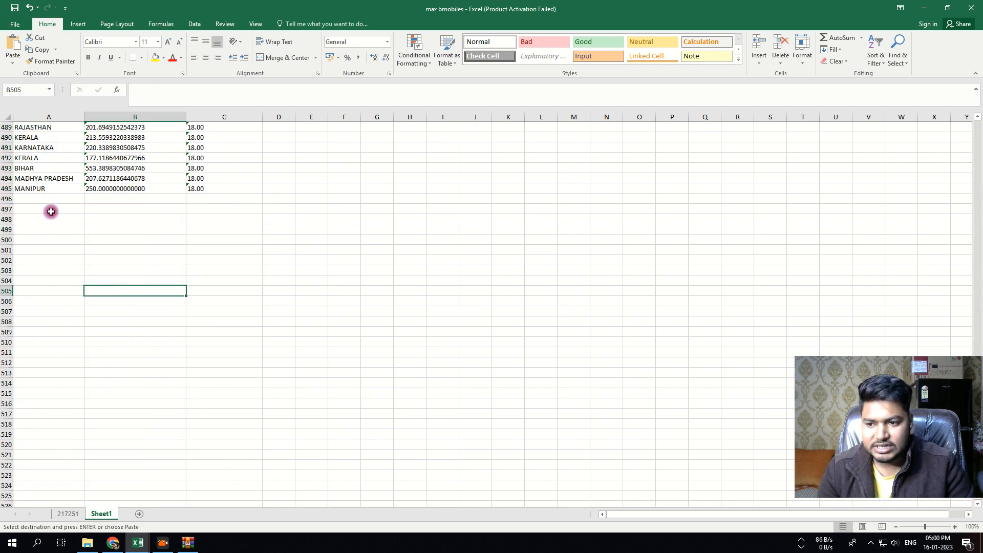
pyautogui.click(45, 202)
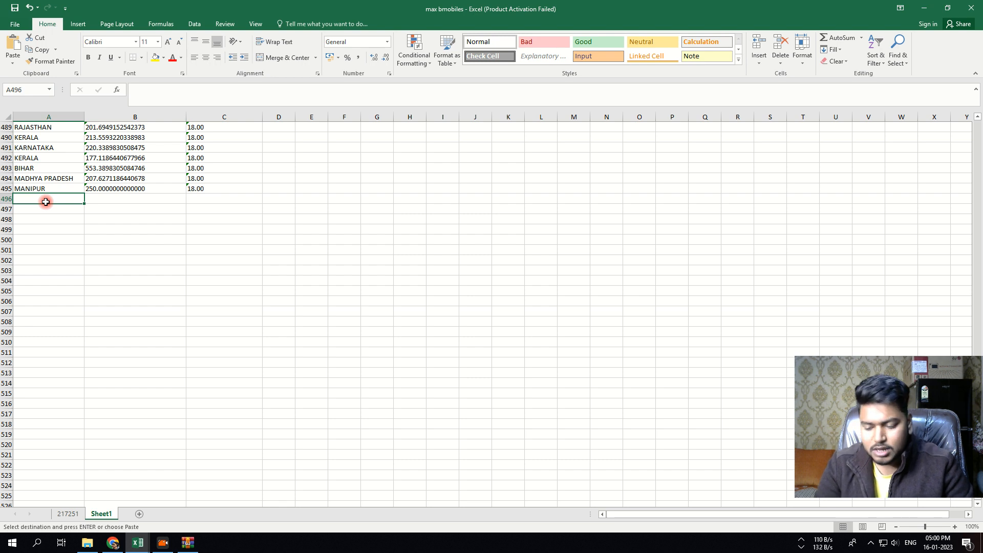
pyautogui.hotkey('ctrl', 'v')
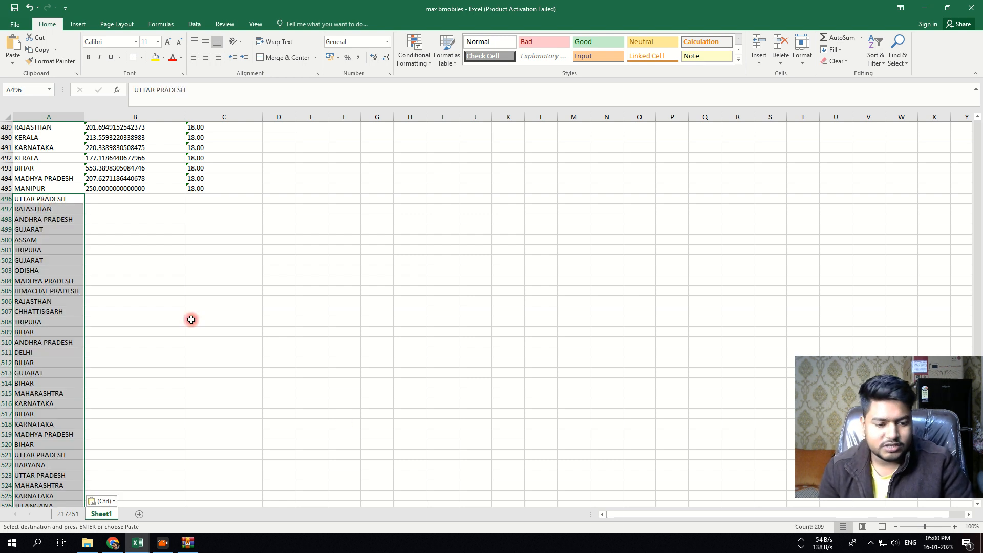
# - Switch back to the Reverse workbook and copy the tcs_taxable_amount values from AE2 down to the last row
pyautogui.click(778, 516)
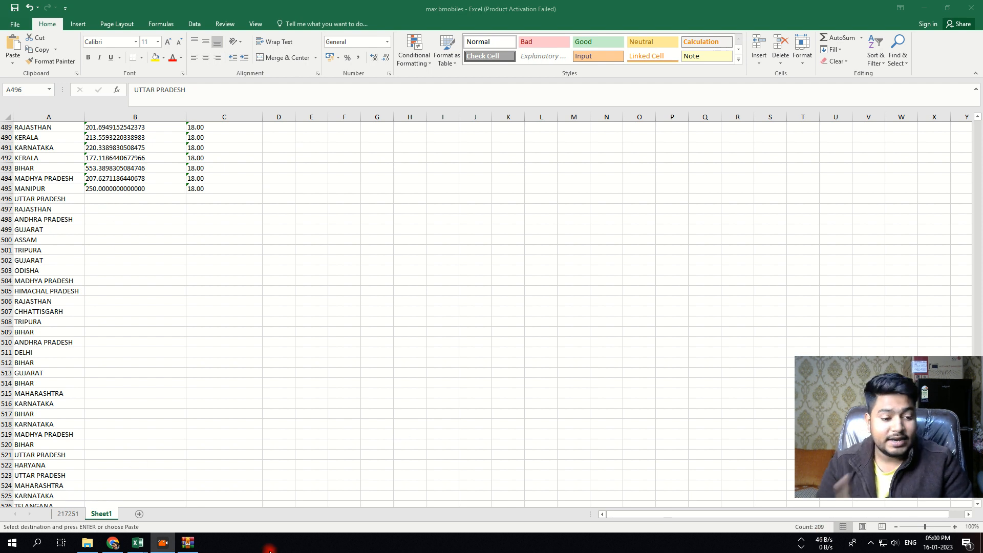
pyautogui.click(187, 543)
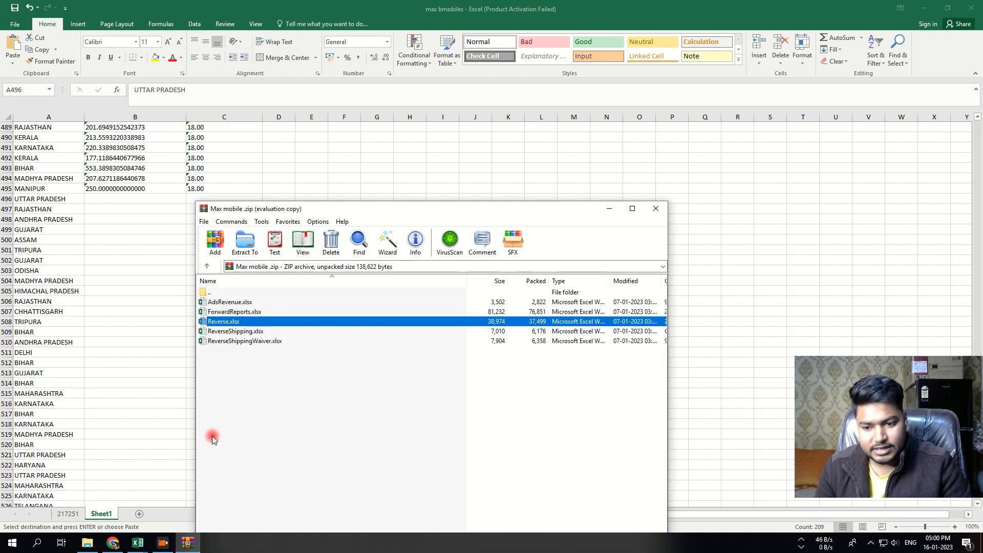
pyautogui.click(180, 536)
pyautogui.moveTo(138, 542)
pyautogui.click(195, 510)
pyautogui.hotkey('ctrl', 'Up')
pyautogui.press('Left')
pyautogui.press('Down')
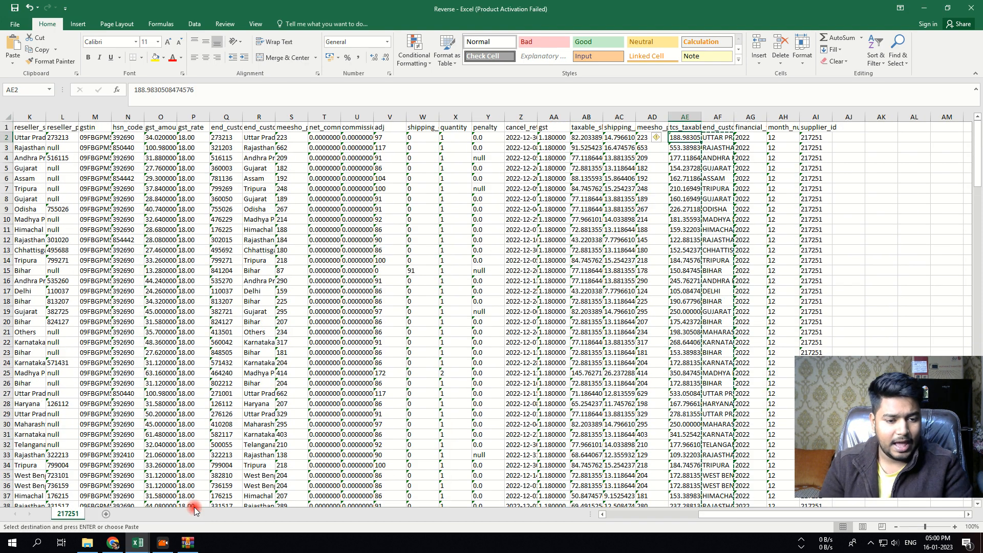
pyautogui.hotkey('ctrl', 'shift', 'Down')
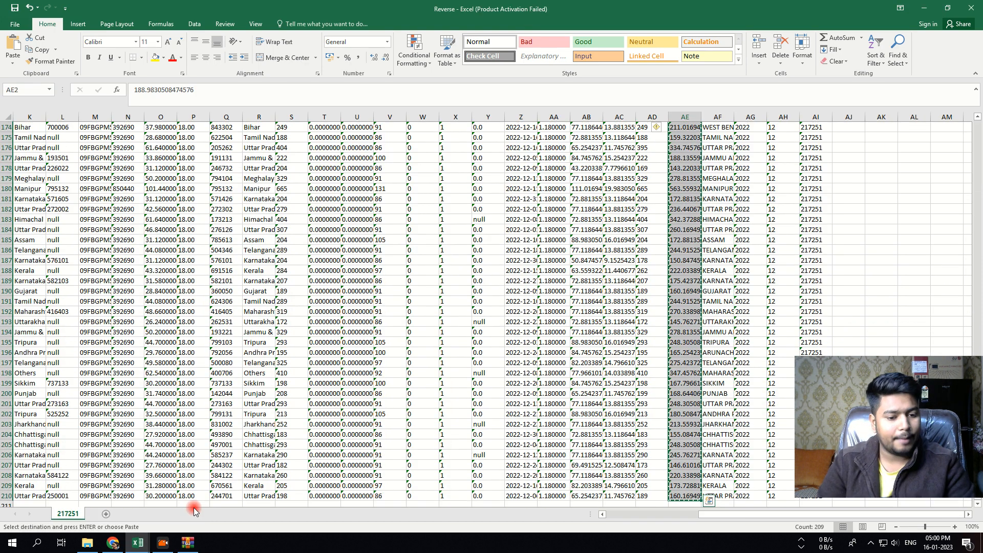
# - Paste the return taxable amounts into Sheet1 of the max bmobiles workbook, starting at F496
pyautogui.click(186, 543)
pyautogui.click(185, 543)
pyautogui.moveTo(138, 547)
pyautogui.click(92, 504)
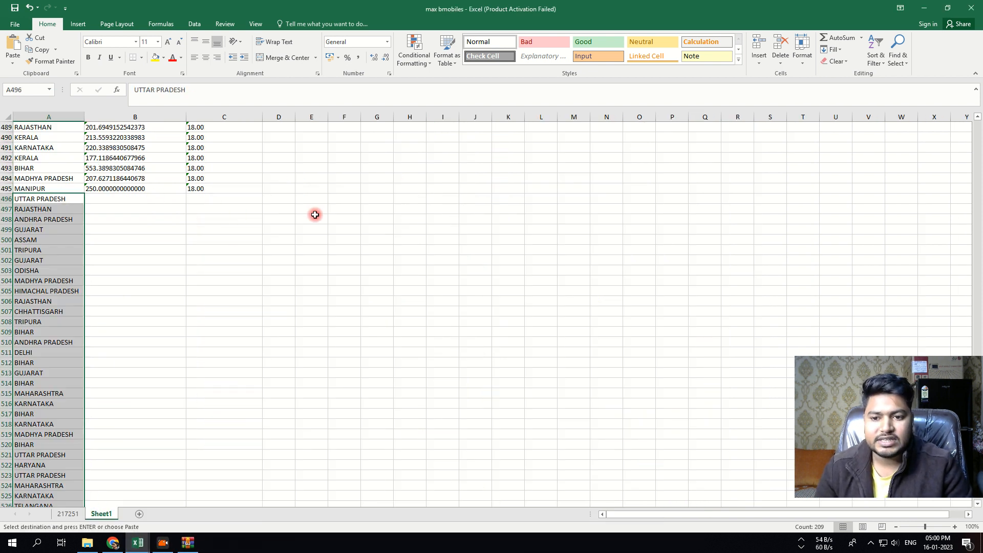
pyautogui.click(349, 199)
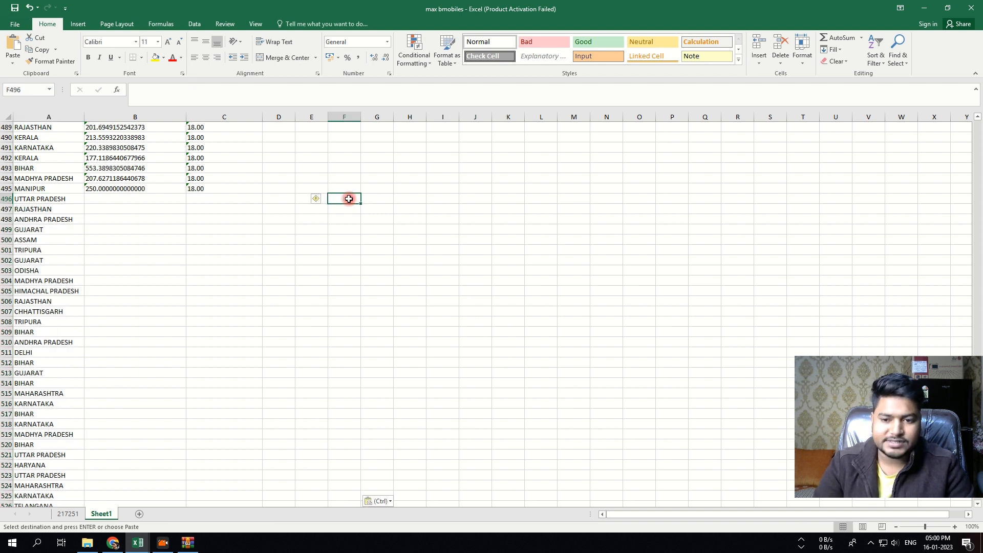
pyautogui.hotkey('ctrl', 'v')
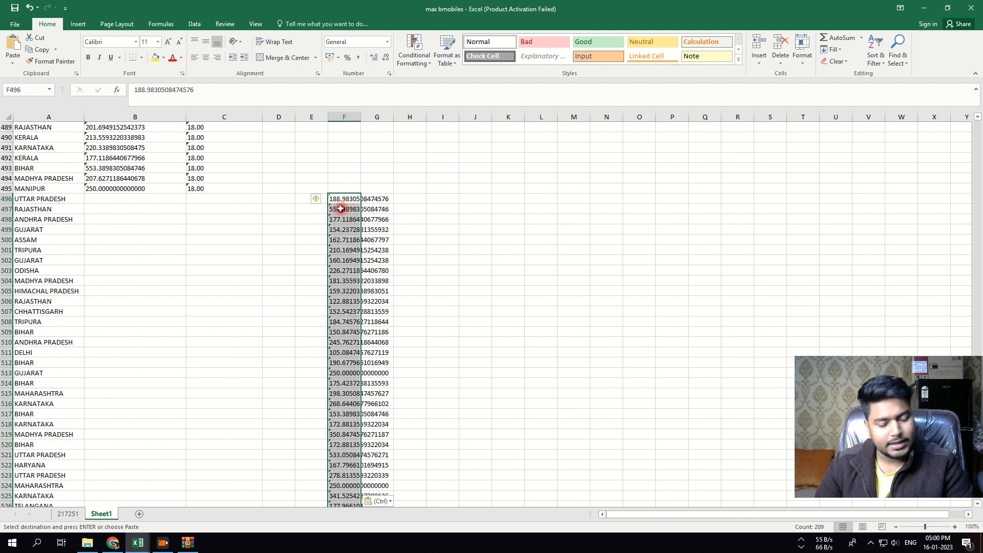
# - Enter a formula in B496 that returns the negative of the return taxable amount in F496
pyautogui.click(103, 199)
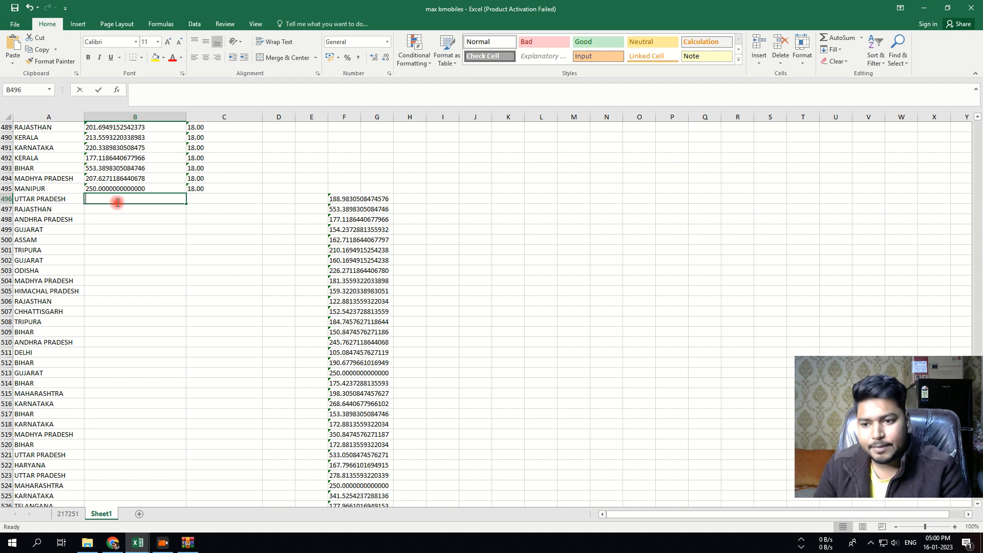
pyautogui.write('-')
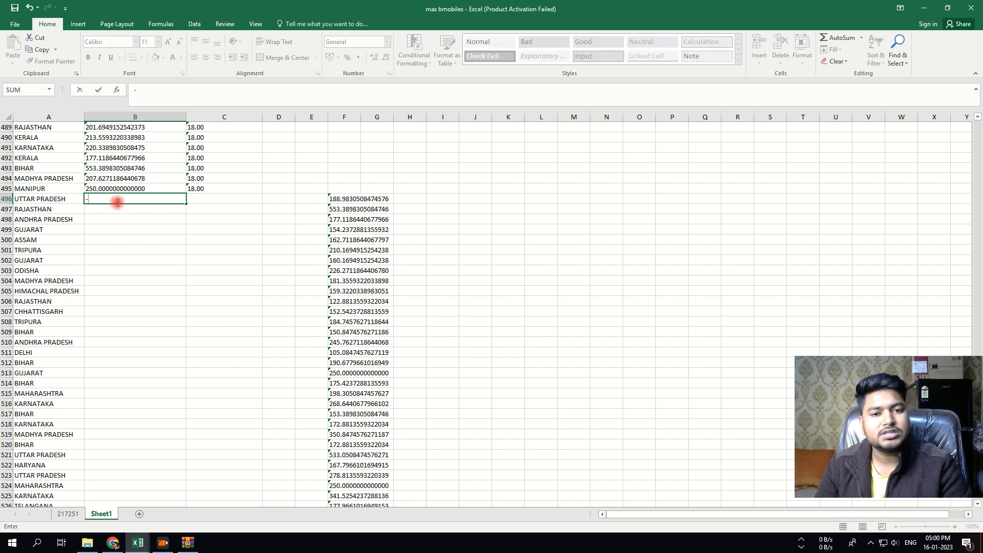
pyautogui.click(338, 200)
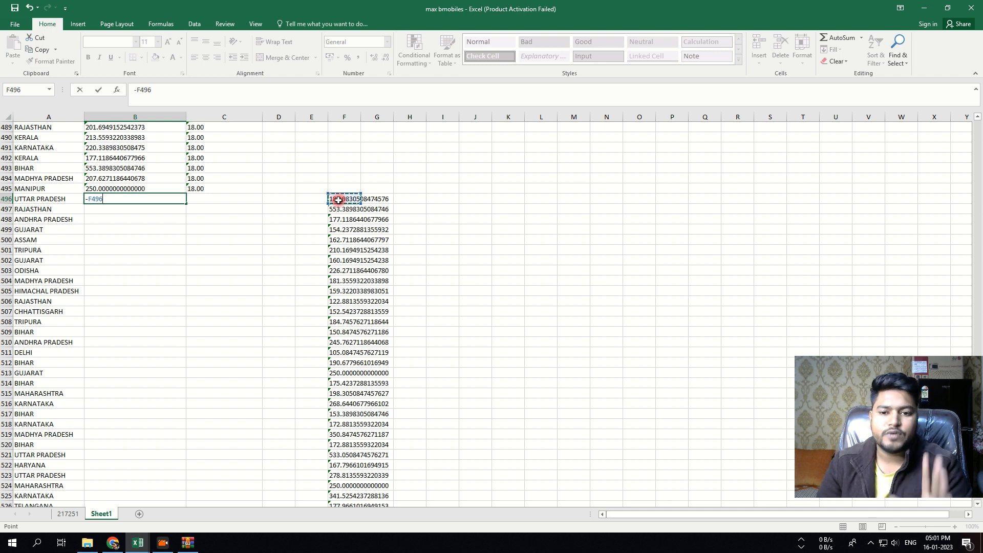
pyautogui.press('Return')
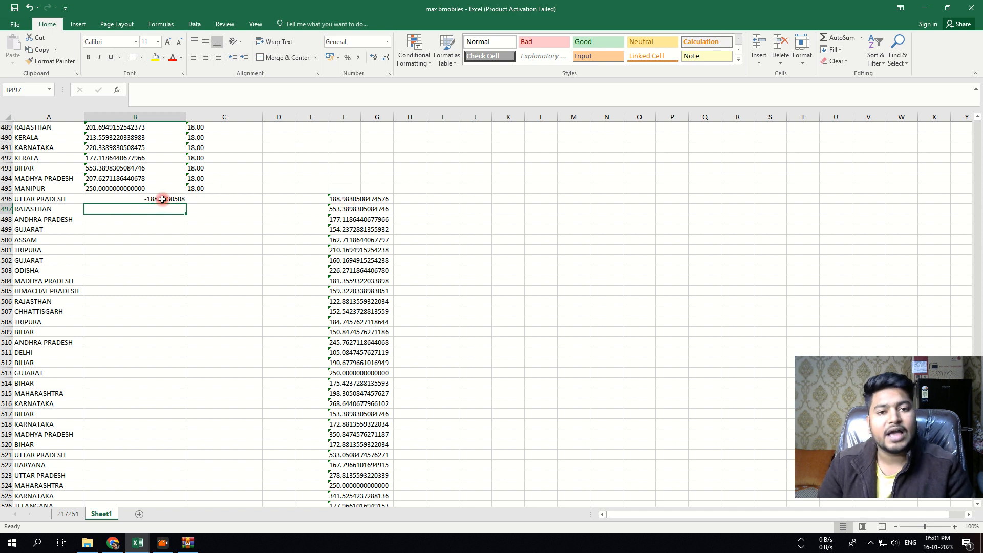
# - Fill the negative-amount formula from B496 down to the last return row, B704
pyautogui.click(179, 200)
pyautogui.moveTo(186, 204); pyautogui.dragTo(171, 489)
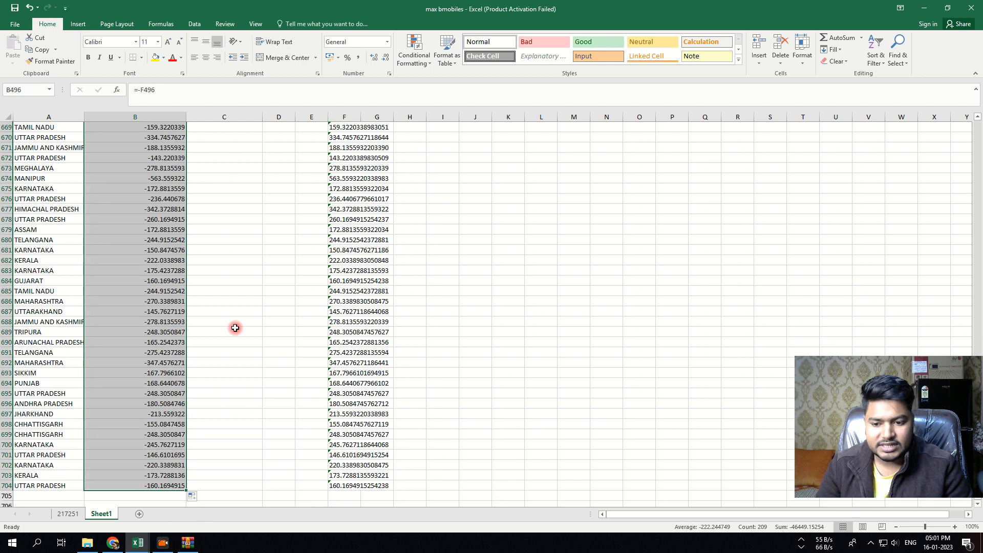
pyautogui.scroll(20, 282, 351)
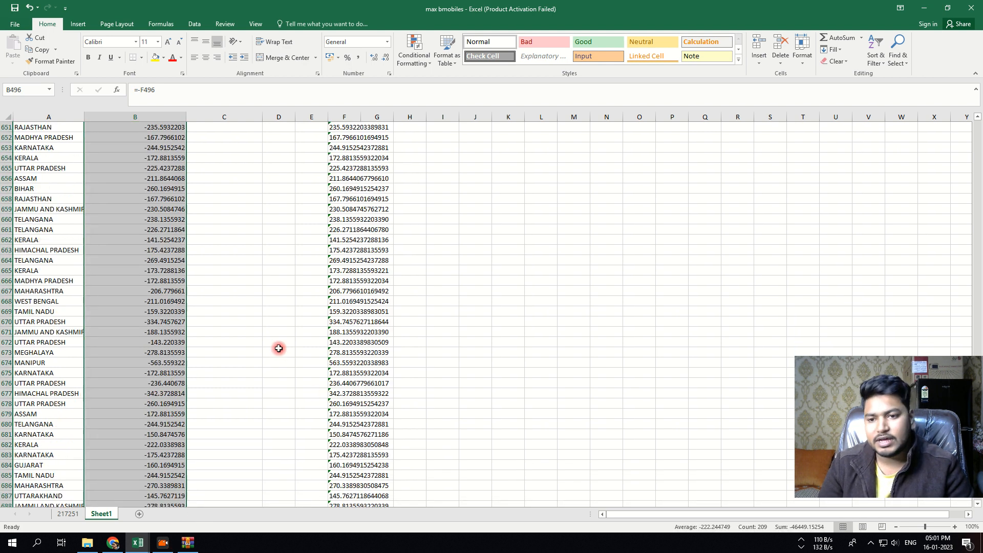
pyautogui.scroll(20, 221, 221)
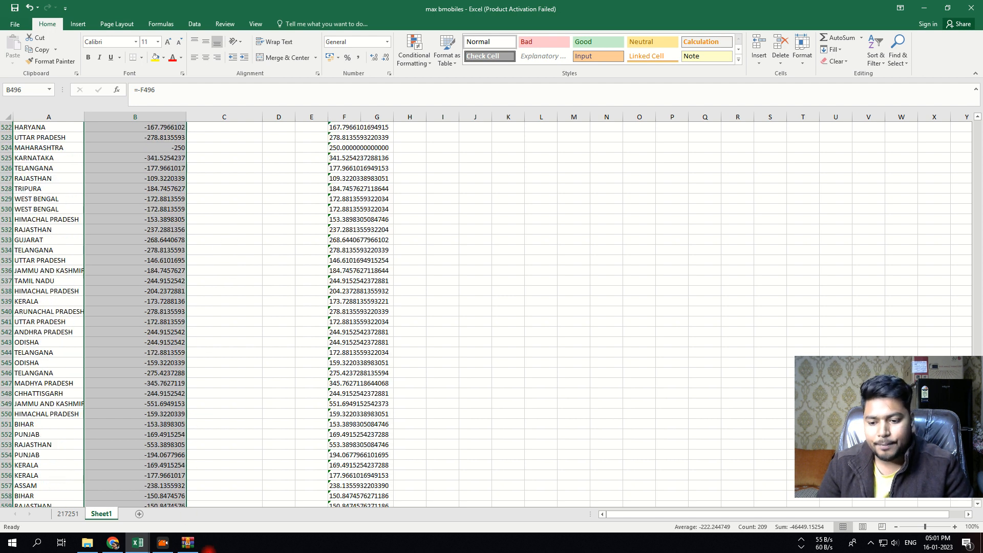
# - Switch to the Reverse workbook and copy the gst_rate values from P2 down to the last row
pyautogui.click(188, 542)
pyautogui.click(187, 543)
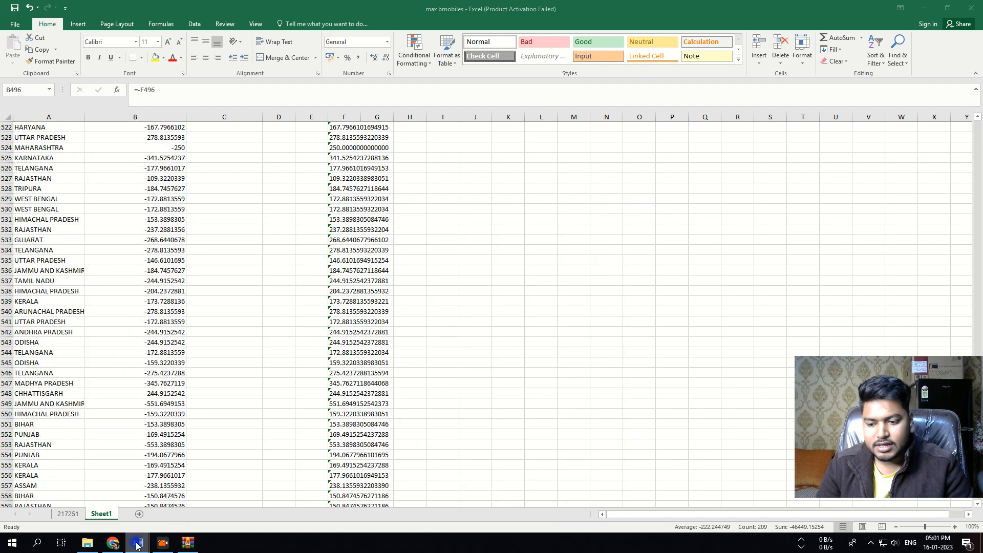
pyautogui.moveTo(138, 543)
pyautogui.click(172, 508)
pyautogui.hotkey('ctrl', 'Up')
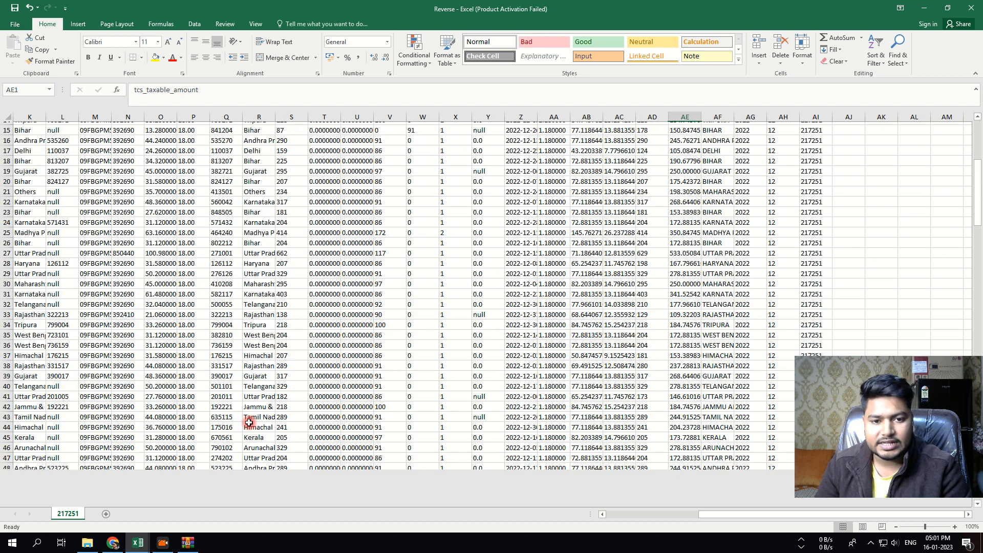
pyautogui.press('Left')
pyautogui.press('Left')
pyautogui.press('Left')
pyautogui.press('Left')
pyautogui.press('Left')
pyautogui.press('Left')
pyautogui.press('Left')
pyautogui.press('Left')
pyautogui.press('Left')
pyautogui.press('Left')
pyautogui.press('Left')
pyautogui.press('Left')
pyautogui.press('Left')
pyautogui.press('Left')
pyautogui.press('Left')
pyautogui.press('Left')
pyautogui.press('Left')
pyautogui.press('Left')
pyautogui.press('Left')
pyautogui.press('Left')
pyautogui.press('Left')
pyautogui.press('Left')
pyautogui.press('Left')
pyautogui.press('Left')
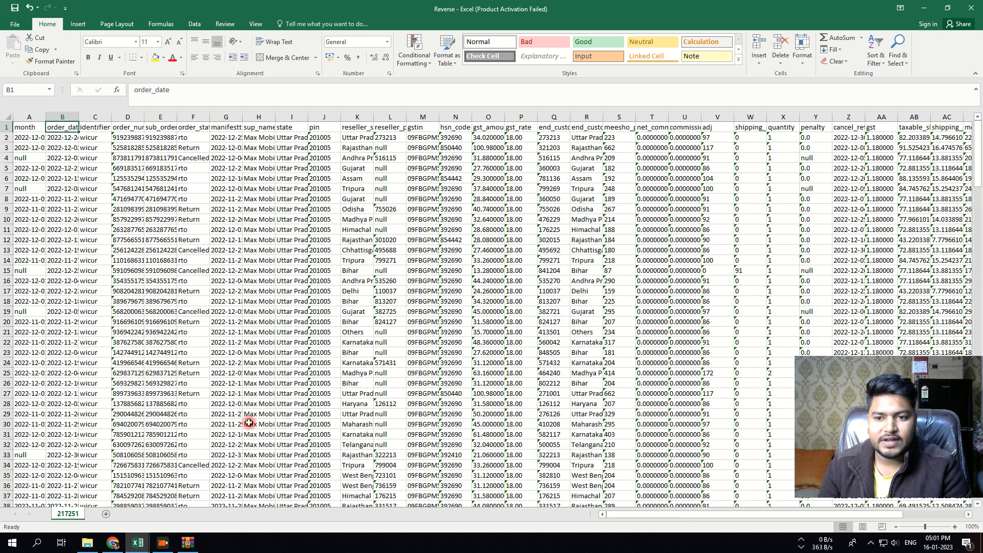
pyautogui.press('Right')
pyautogui.press('Right')
pyautogui.press('Right')
pyautogui.press('Right')
pyautogui.press('Right')
pyautogui.press('Right')
pyautogui.press('Right')
pyautogui.press('Right')
pyautogui.press('Right')
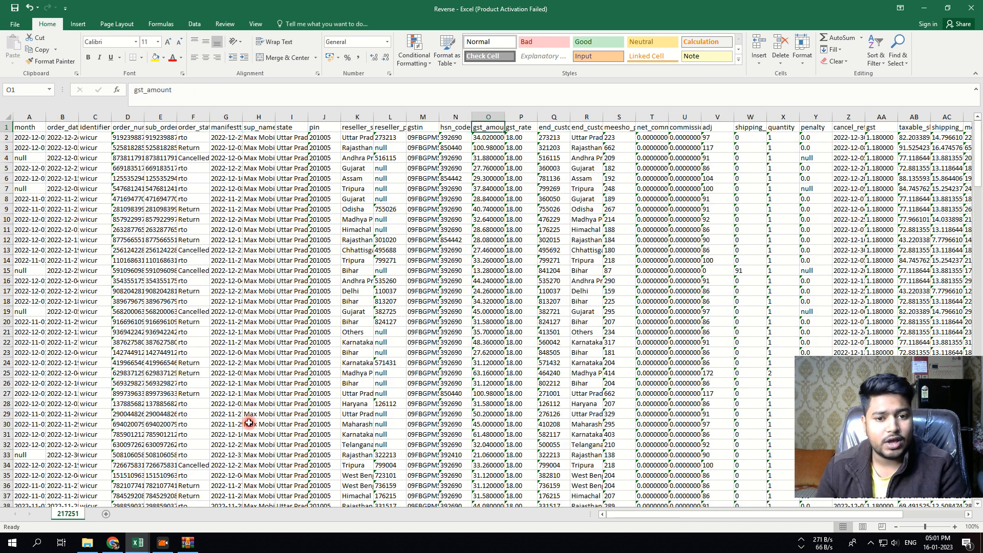
pyautogui.press('Down')
pyautogui.hotkey('ctrl', 'shift', 'Down')
pyautogui.hotkey('ctrl', 'c')
# - Paste the return GST rates into Sheet1 of the max bmobiles workbook starting at C496, and convert them from text to numbers
pyautogui.moveTo(137, 543)
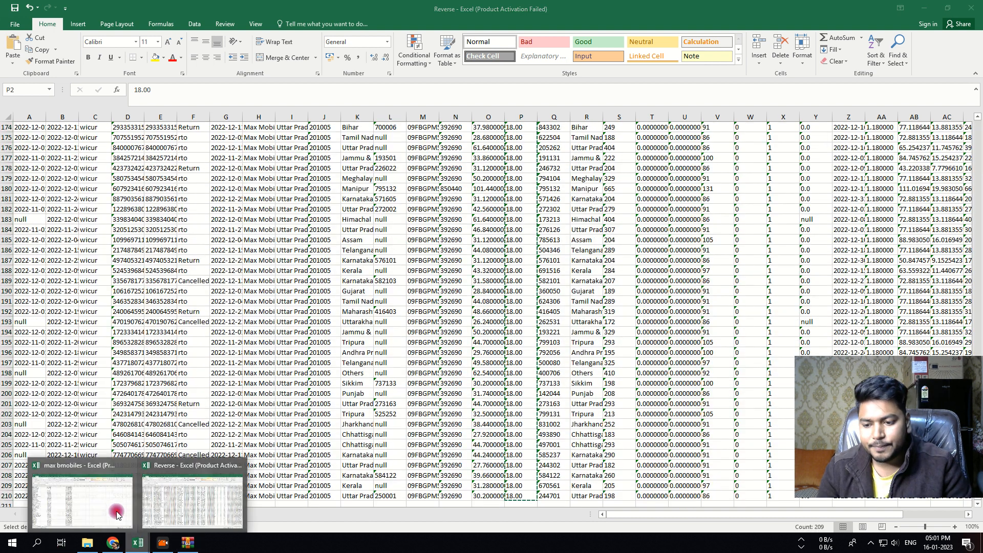
pyautogui.click(82, 491)
pyautogui.scroll(16, 242, 174)
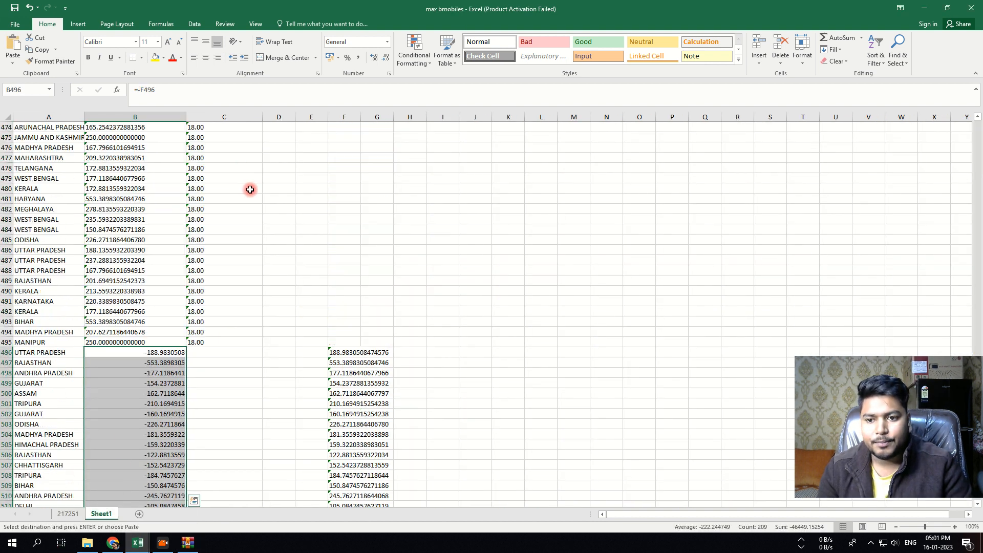
pyautogui.scroll(-5, 228, 371)
pyautogui.click(219, 355)
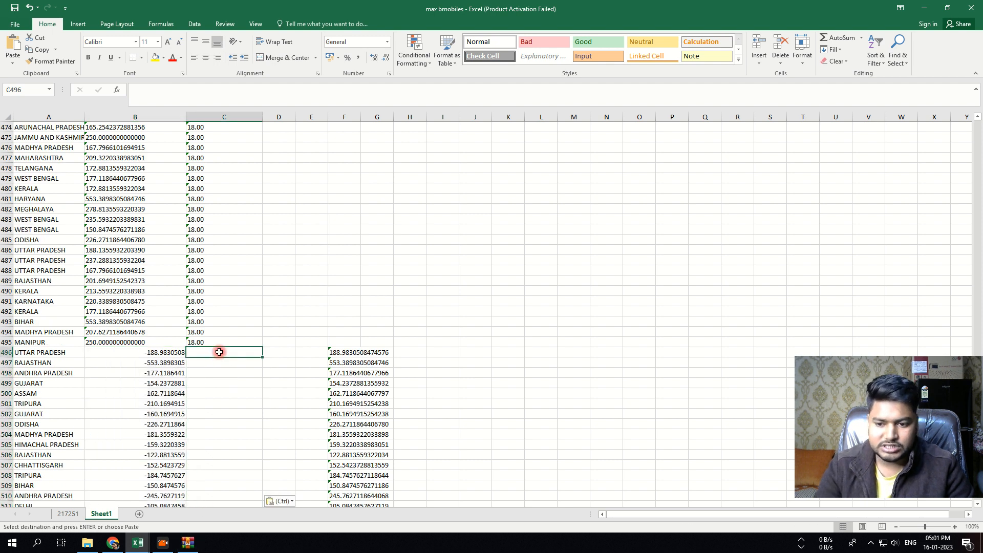
pyautogui.hotkey('ctrl', 'v')
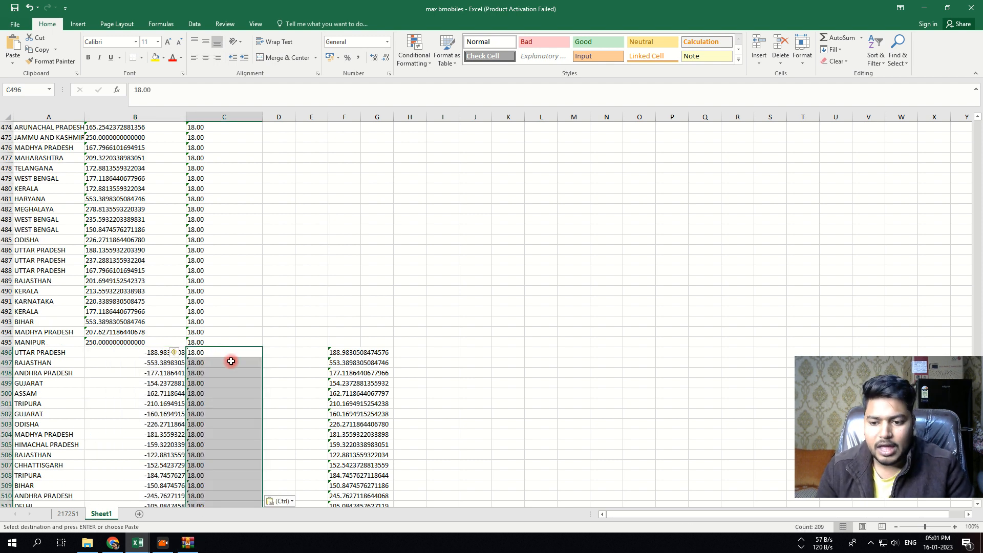
pyautogui.click(176, 353)
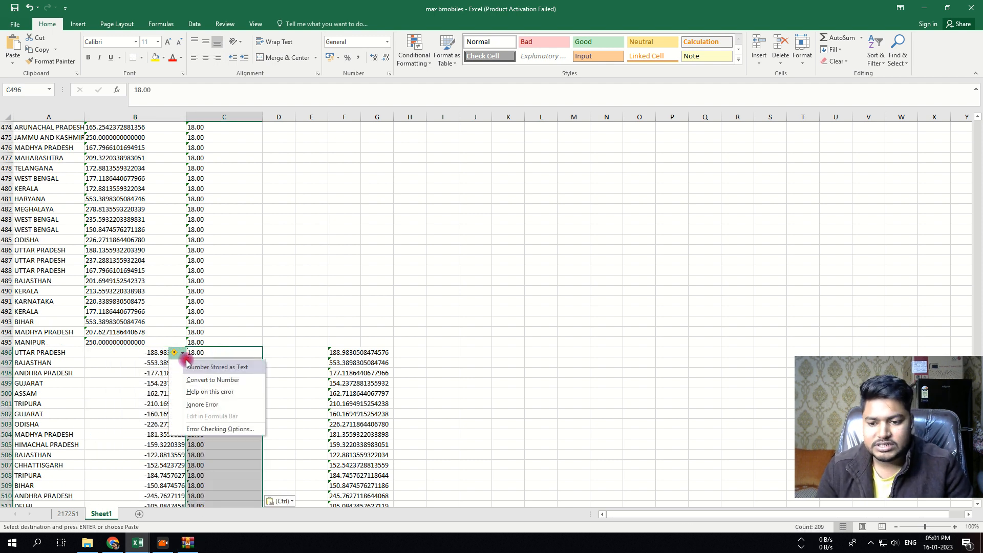
pyautogui.click(203, 381)
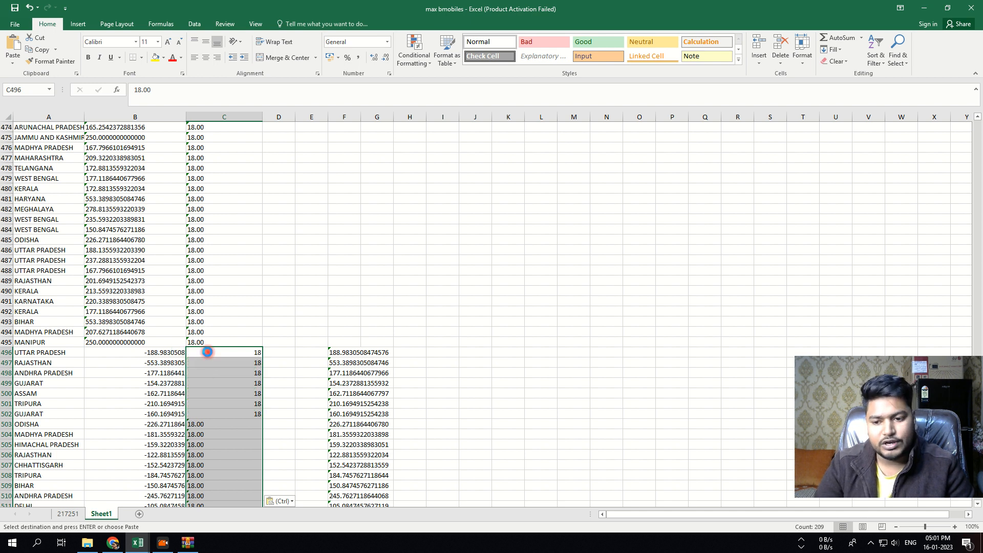
# - Convert the text-stored taxable amounts and GST rates in columns B and C, rows 1 to 495, to numbers
pyautogui.click(216, 343)
pyautogui.hotkey('shift', 'Left')
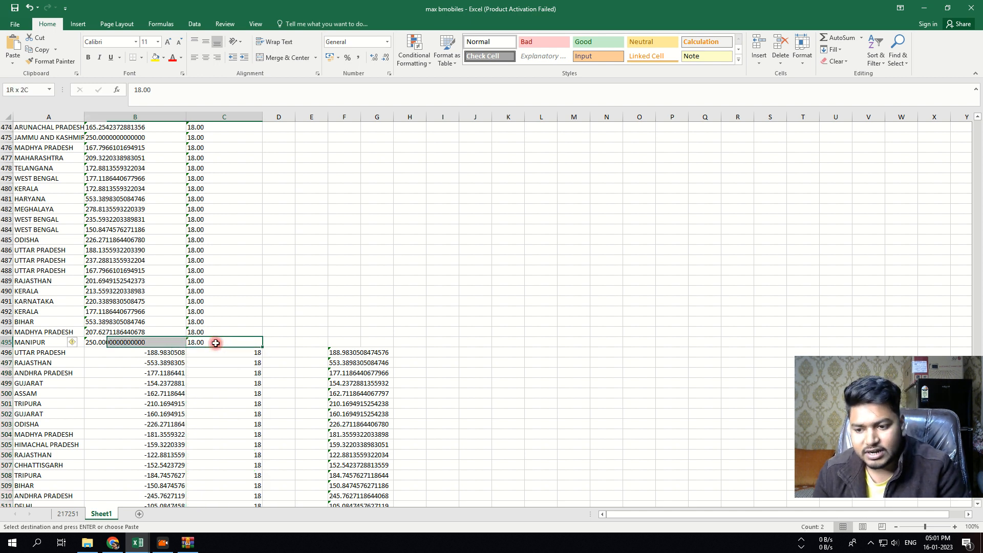
pyautogui.hotkey('ctrl', 'shift', 'Up')
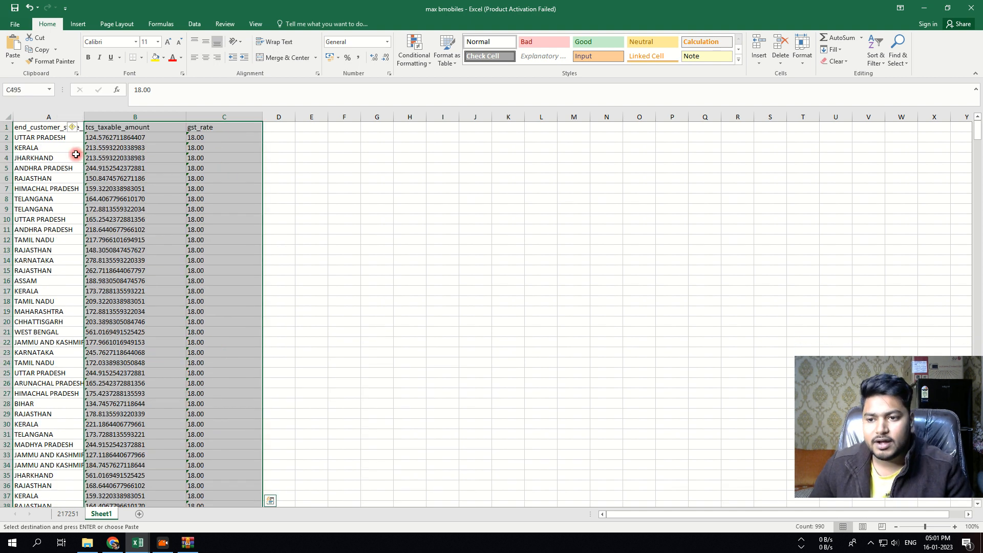
pyautogui.click(77, 126)
pyautogui.click(89, 150)
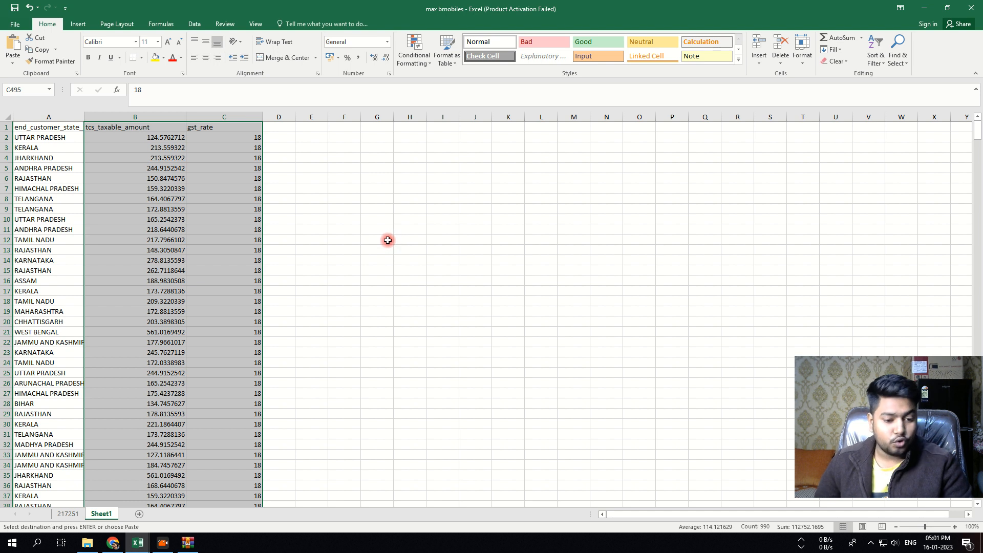
# - Reduce the taxable amounts from B2 down to the last row to two displayed decimal places
pyautogui.click(172, 140)
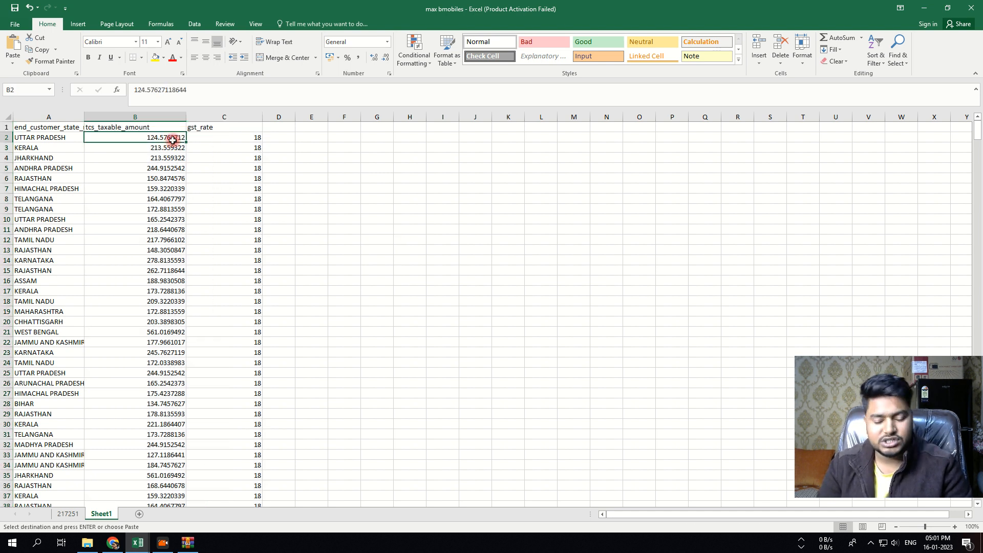
pyautogui.hotkey('ctrl', 'shift', 'Down')
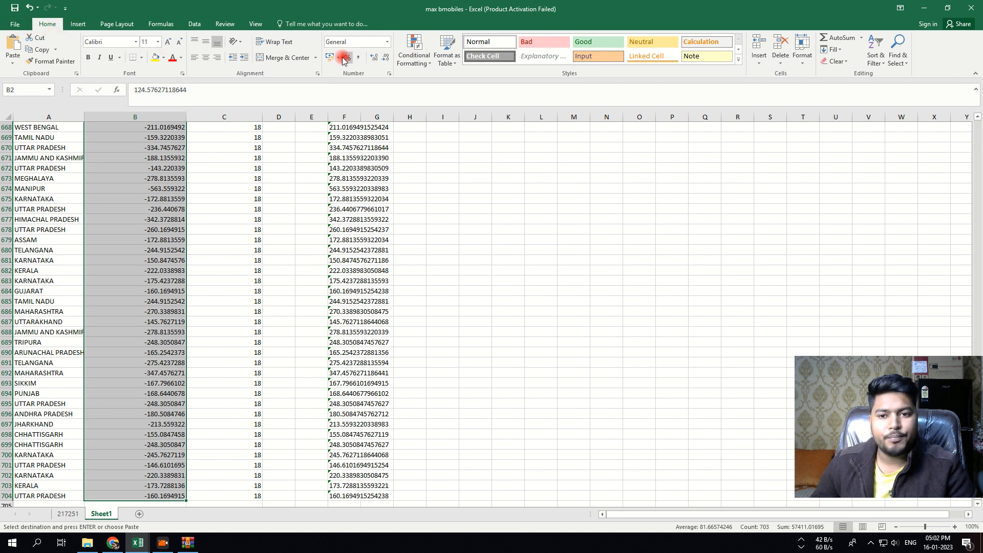
pyautogui.click(387, 61)
pyautogui.click(386, 61)
pyautogui.click(387, 60)
pyautogui.click(386, 60)
pyautogui.click(387, 60)
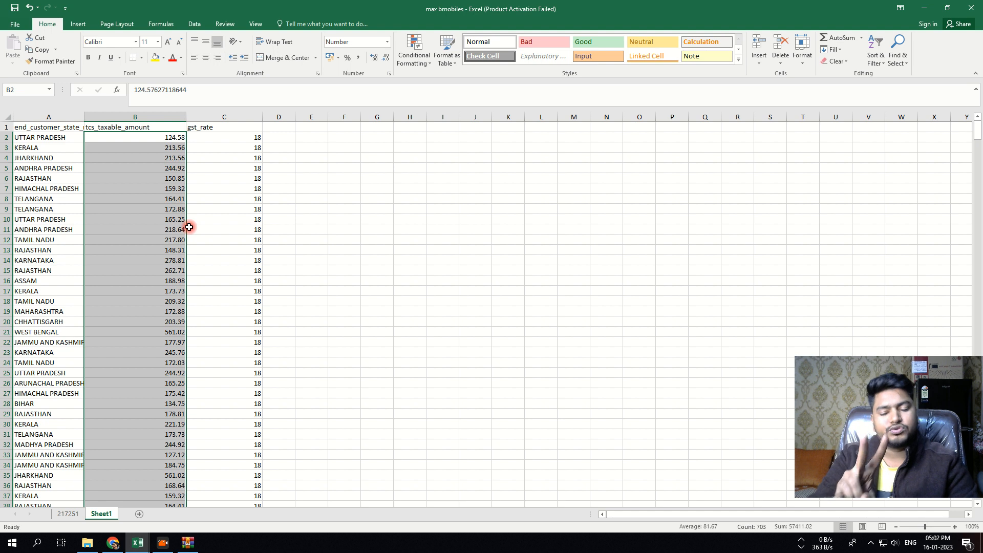
# - Select the whole data range A1:C704 on Sheet1 and create a PivotTable from it on a new worksheet
pyautogui.click(335, 197)
pyautogui.click(243, 164)
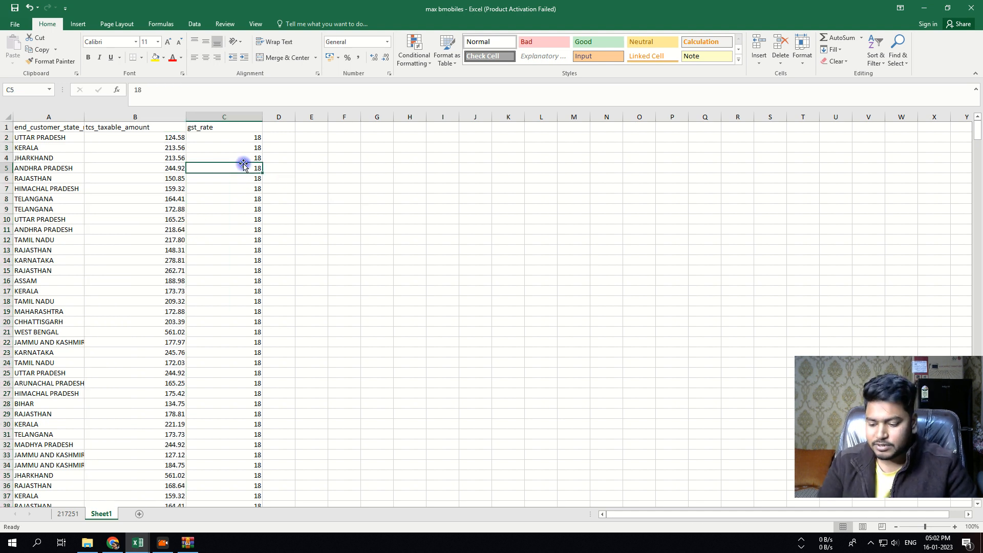
pyautogui.hotkey('ctrl', 'a')
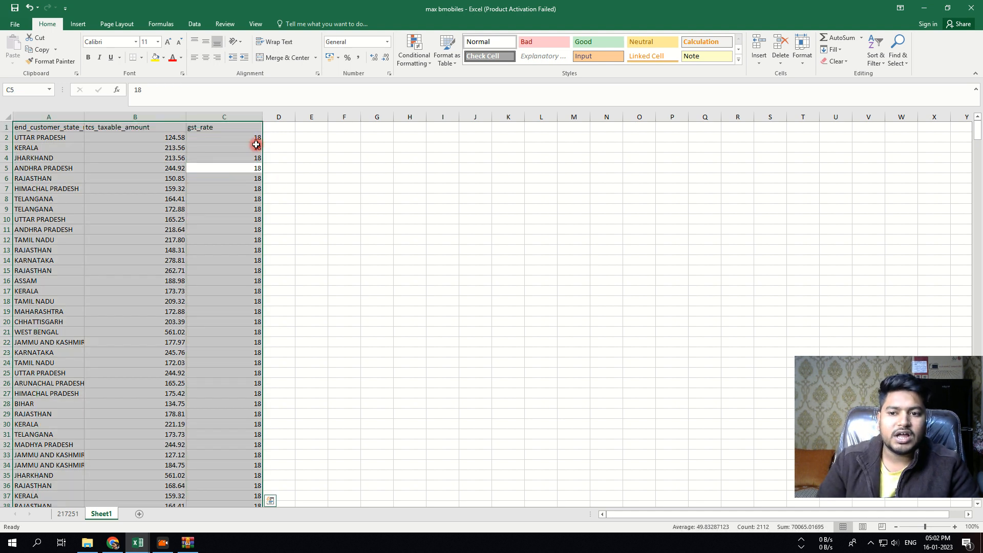
pyautogui.scroll(-20, 193, 181)
pyautogui.scroll(-9, 226, 266)
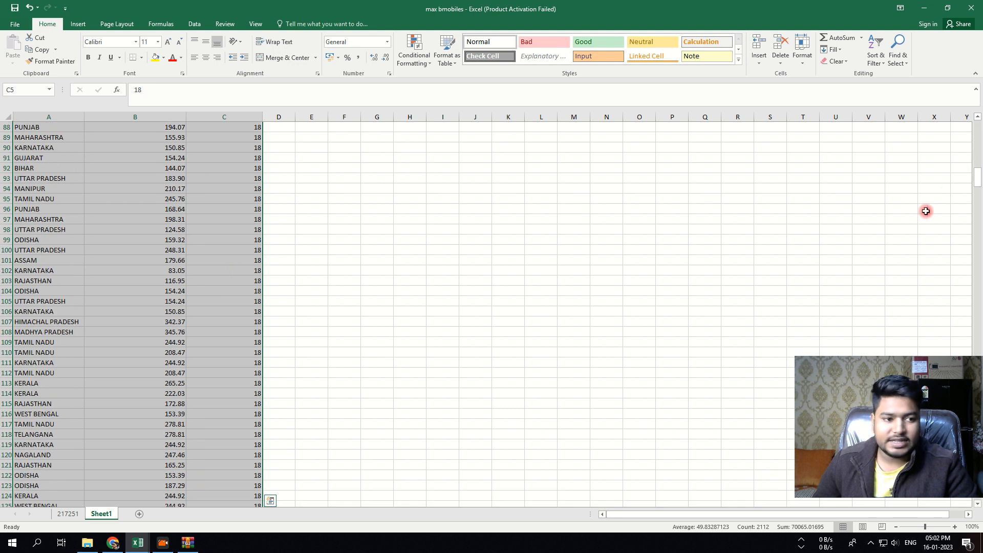
pyautogui.moveTo(979, 181); pyautogui.dragTo(976, 80)
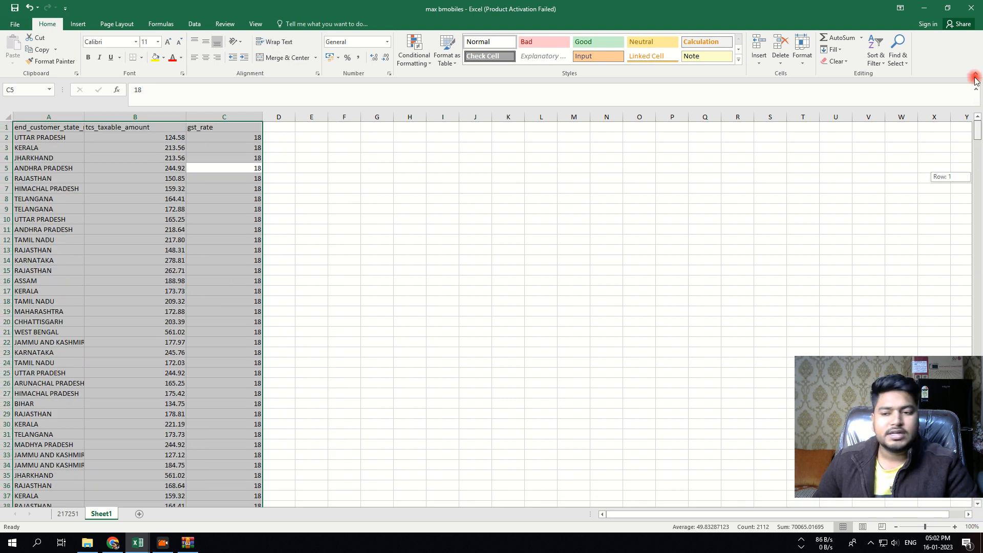
pyautogui.click(78, 24)
pyautogui.click(24, 53)
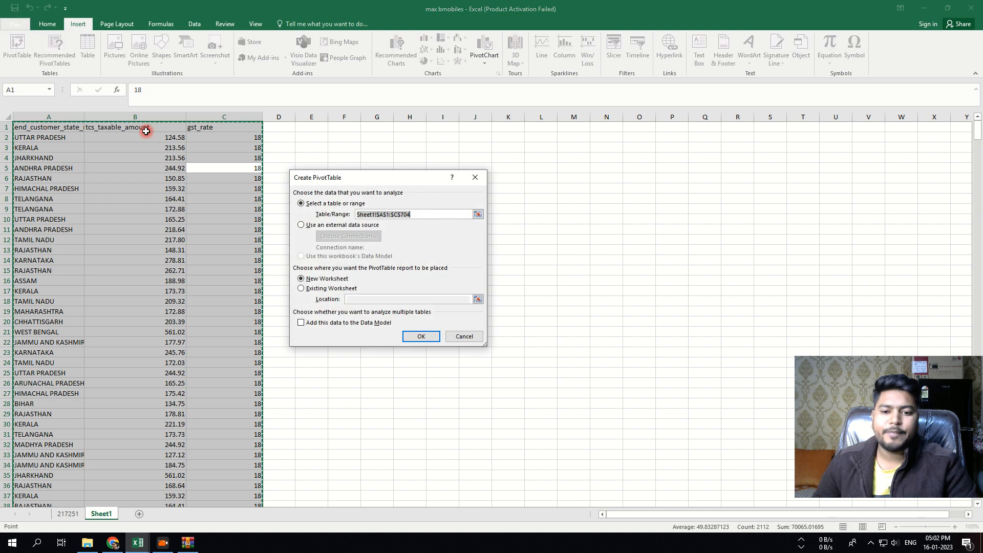
pyautogui.click(423, 334)
# - Add all three fields to the PivotTable, with gst_rate above end_customer_state_new as rows and tcs_taxable_amount summed as the value
pyautogui.moveTo(894, 419); pyautogui.dragTo(762, 413)
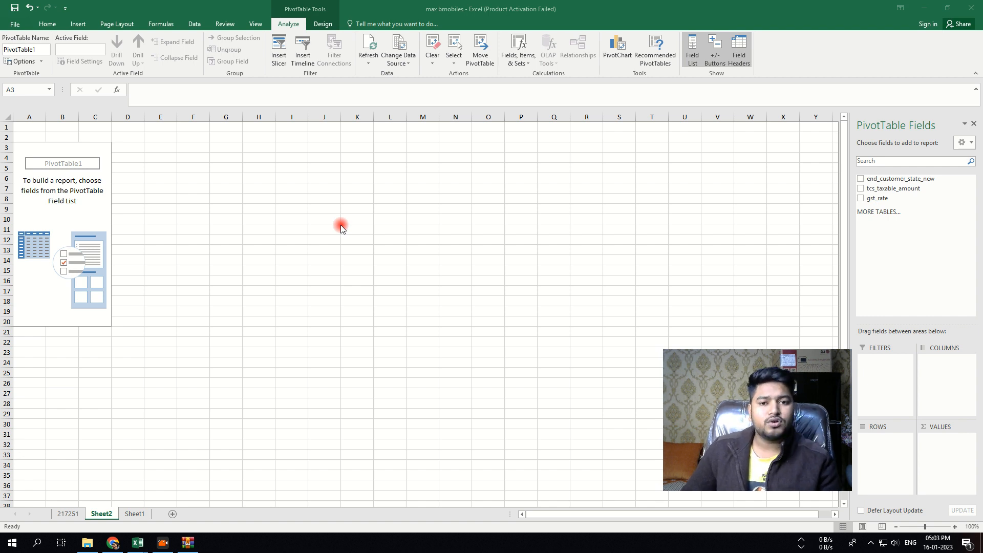
pyautogui.click(861, 188)
pyautogui.click(861, 198)
pyautogui.click(861, 179)
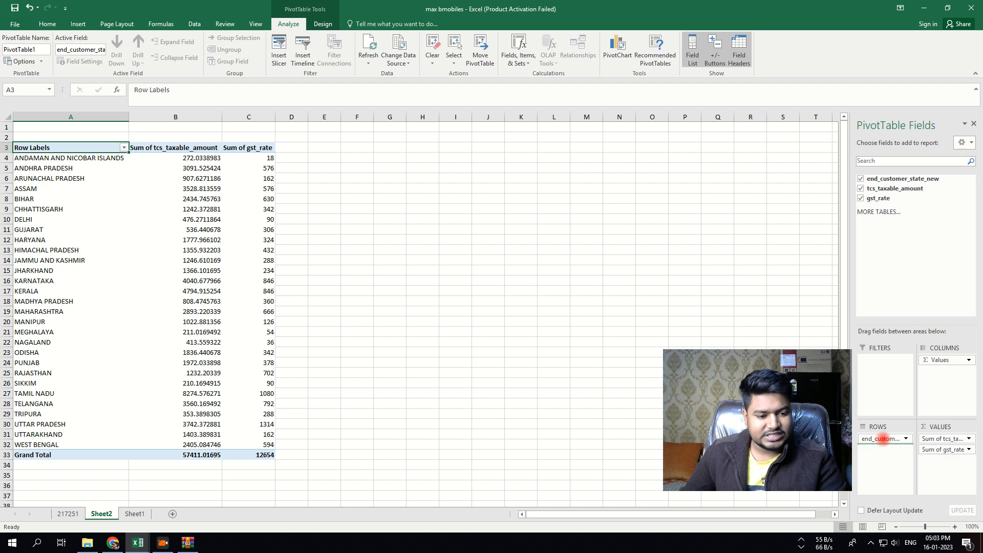
pyautogui.moveTo(883, 435); pyautogui.dragTo(882, 436)
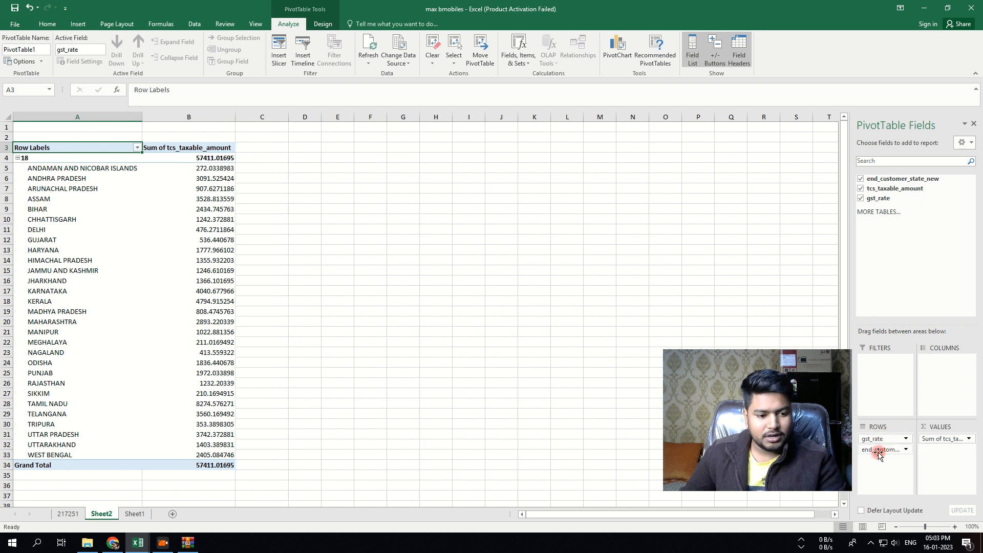
# - Change the PivotTable's tcs_taxable_amount value field to be summarized by Count
pyautogui.click(966, 440)
pyautogui.click(944, 433)
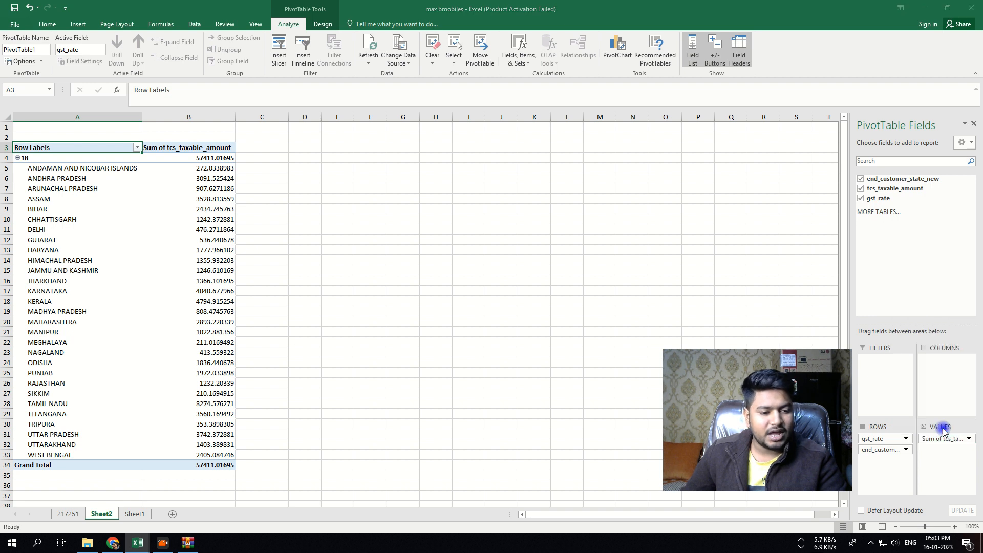
pyautogui.click(311, 276)
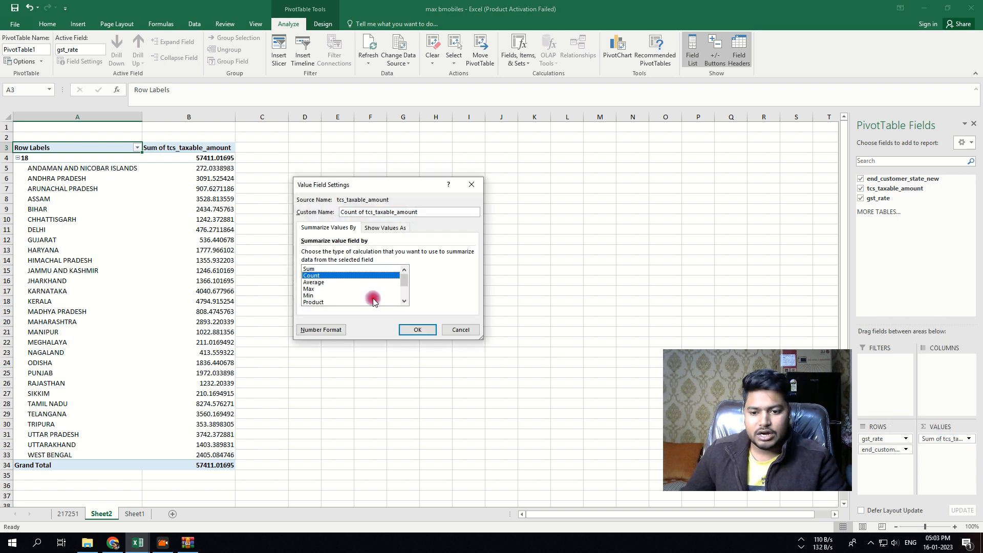
pyautogui.click(418, 336)
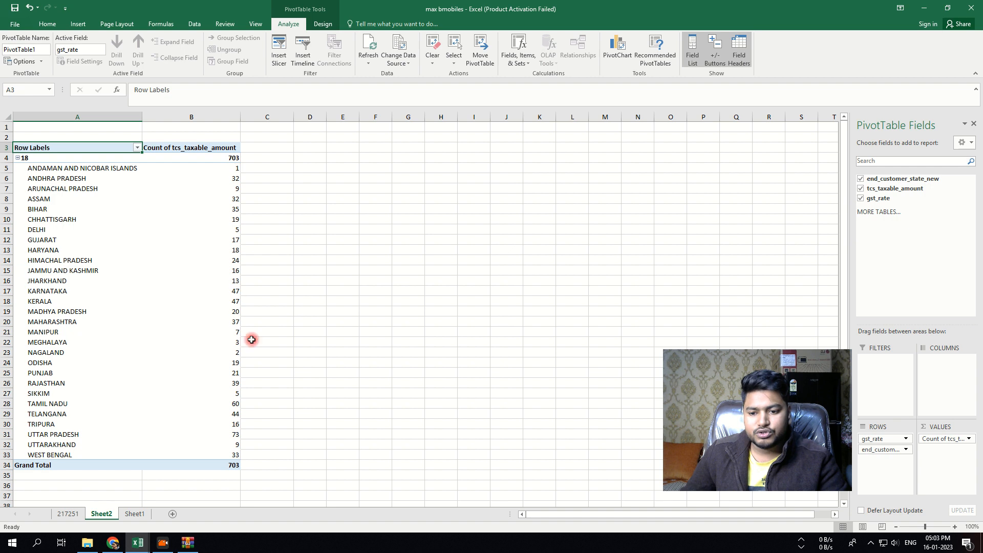
# - Change the PivotTable's tcs_taxable_amount value field to be summarized by Sum
pyautogui.click(970, 440)
pyautogui.click(922, 428)
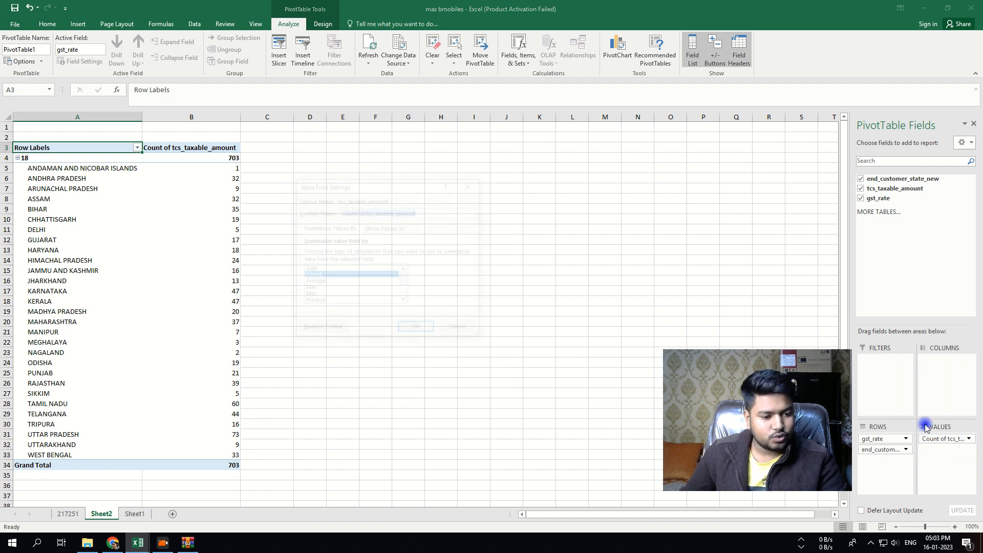
pyautogui.click(309, 269)
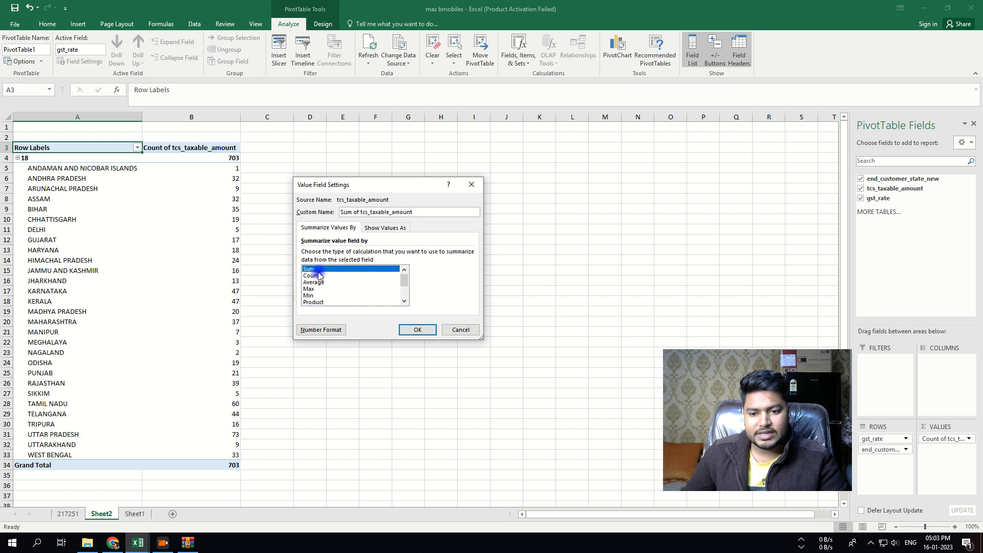
pyautogui.click(414, 332)
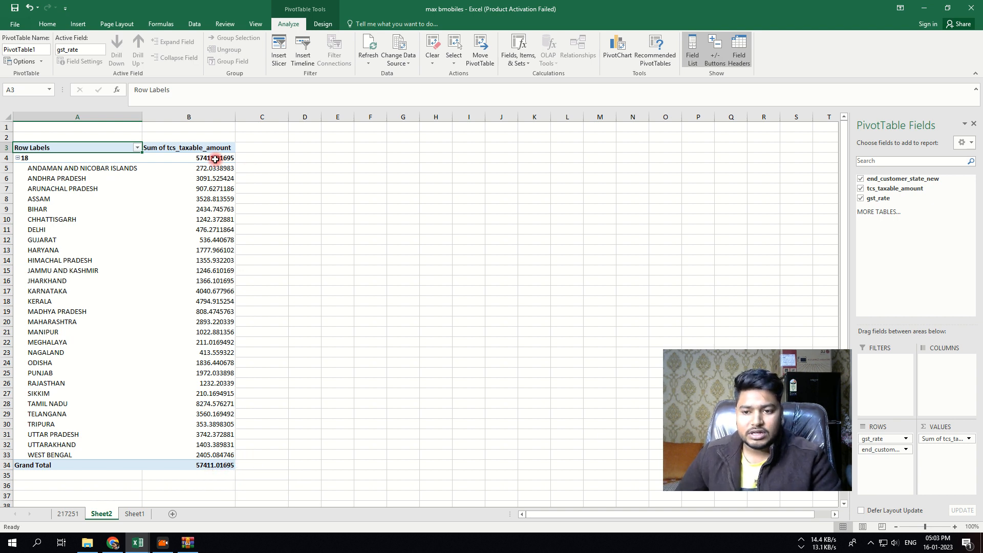
# - In C4, calculate the GST on the 18 rate's taxable total by dividing the PivotTable amount in B4 by 100 and multiplying by A4
pyautogui.click(256, 161)
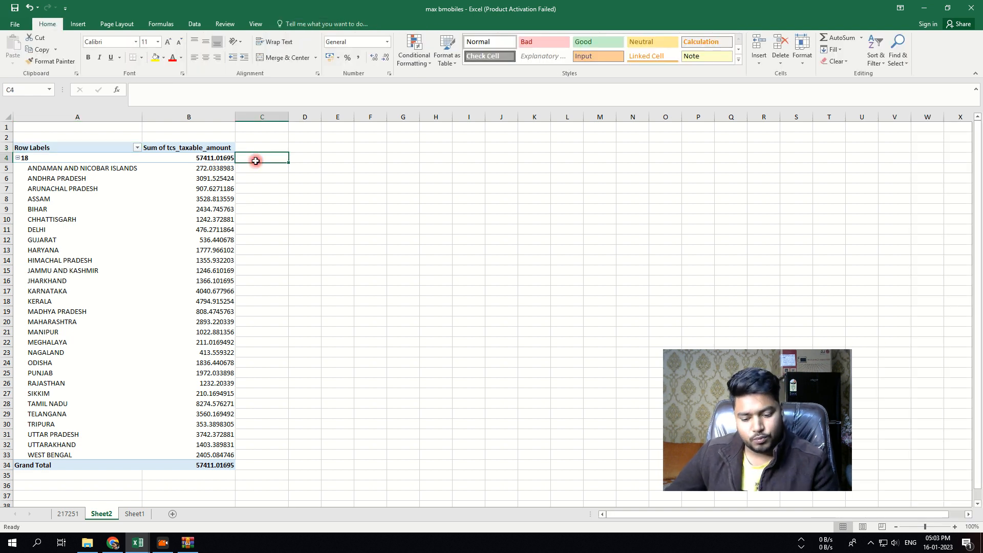
pyautogui.write('=')
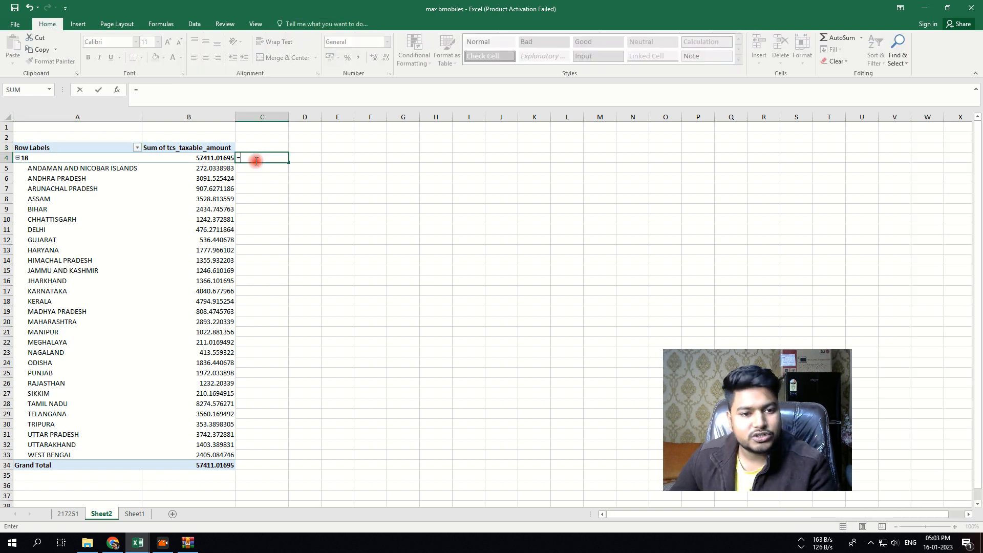
pyautogui.click(219, 158)
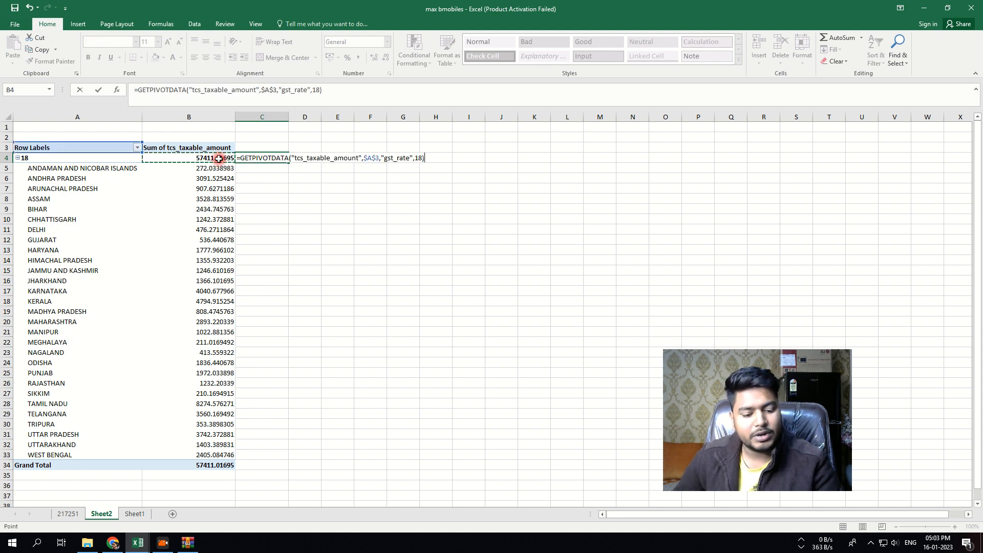
pyautogui.write('/100*')
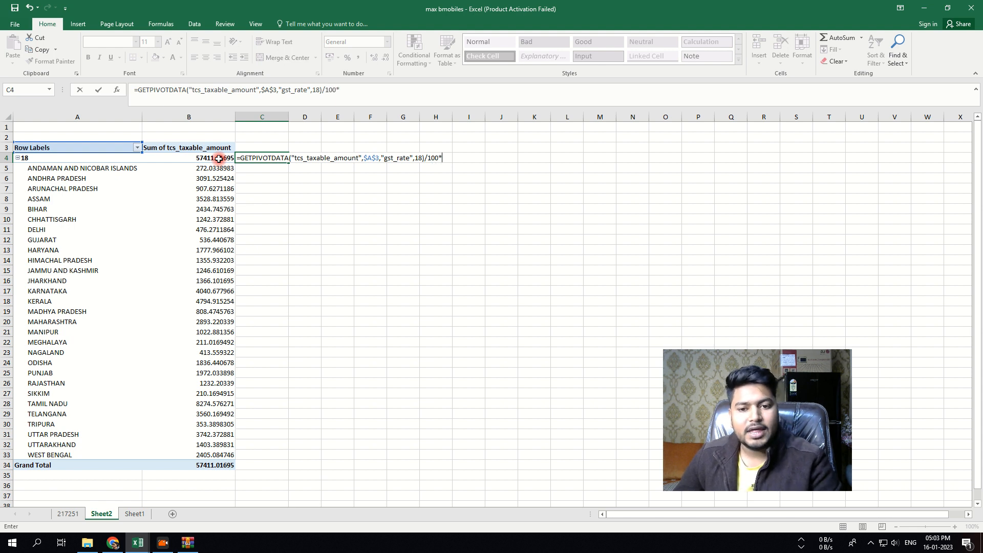
pyautogui.click(105, 159)
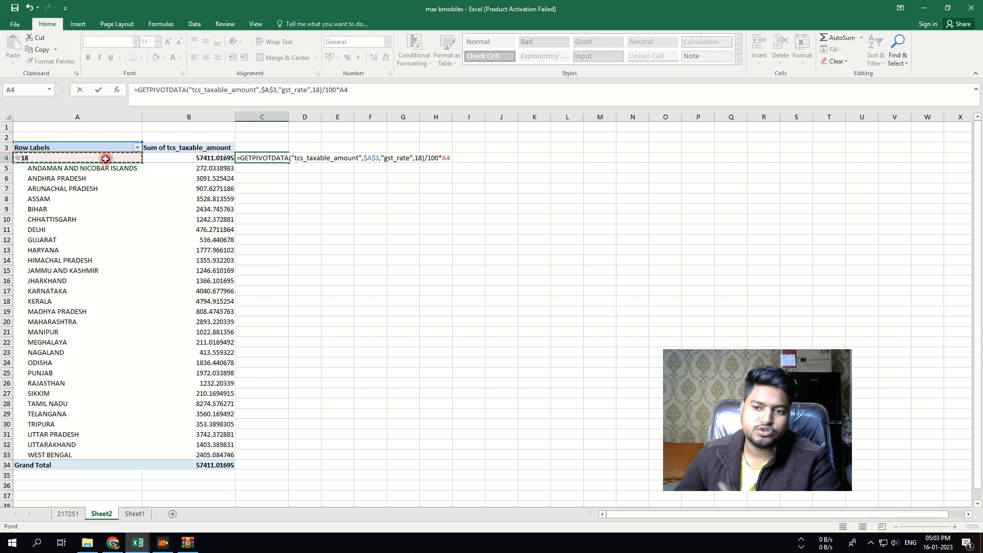
pyautogui.press('Return')
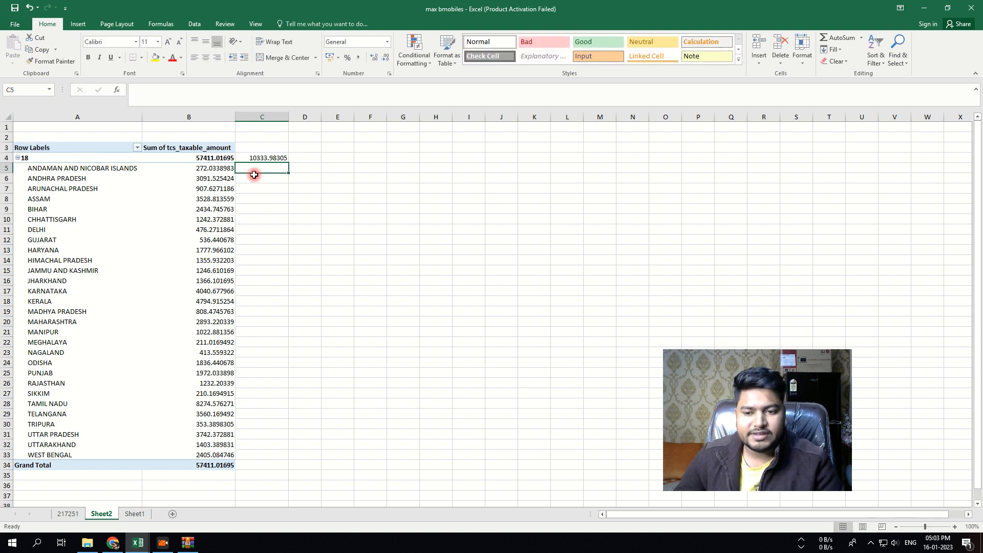